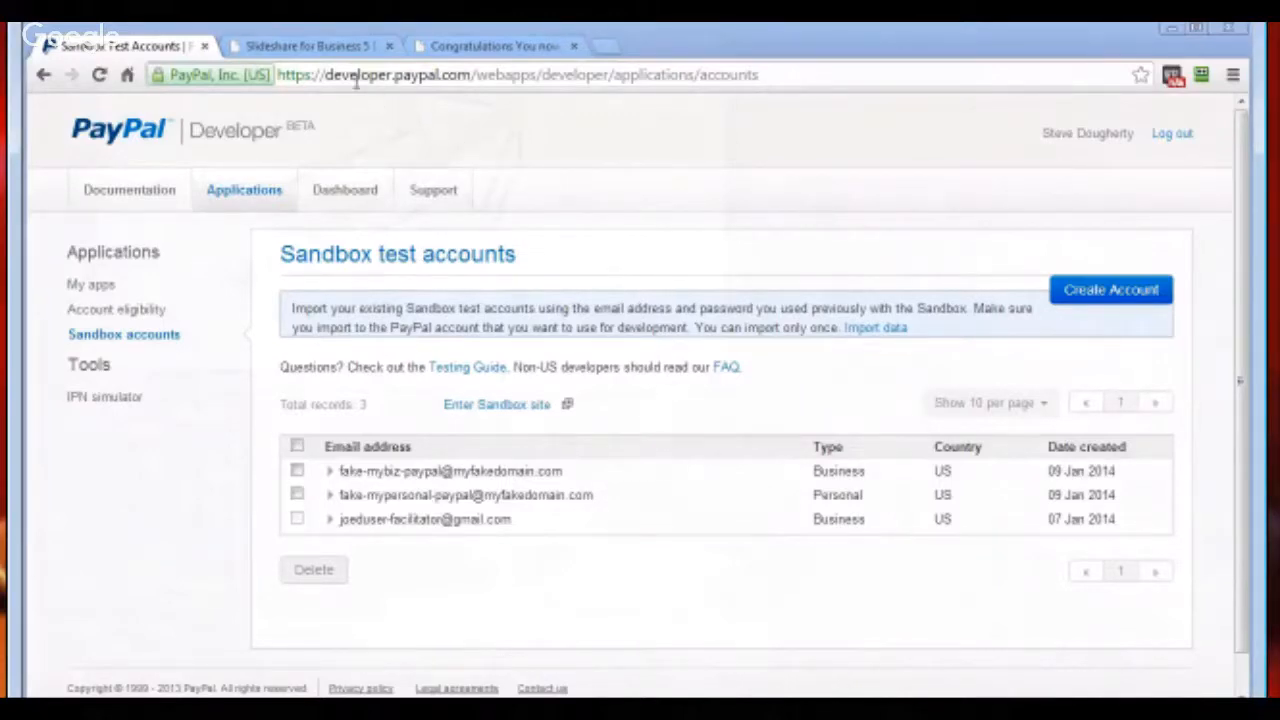
- Review the Slideshare for Business sales page down to its order image, the download page, and the Notepad list of URLs and sandbox credentials
click(310, 46)
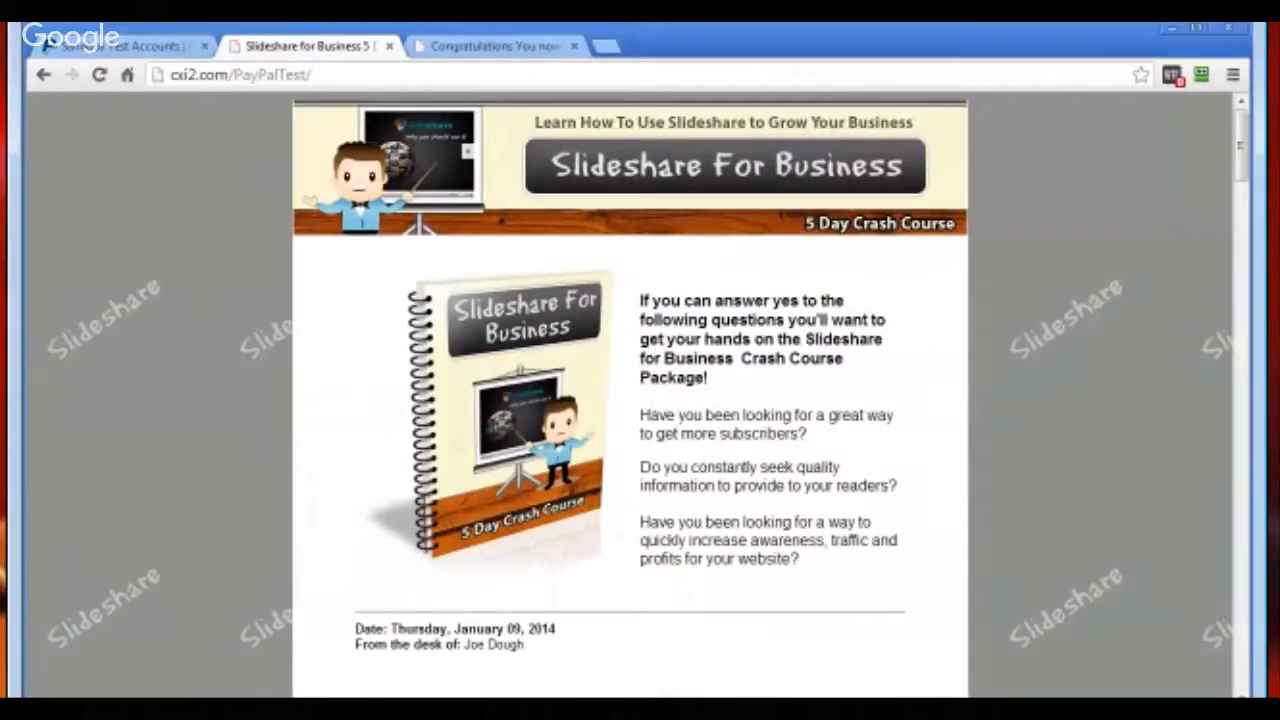
drag(1245, 150, 1242, 525)
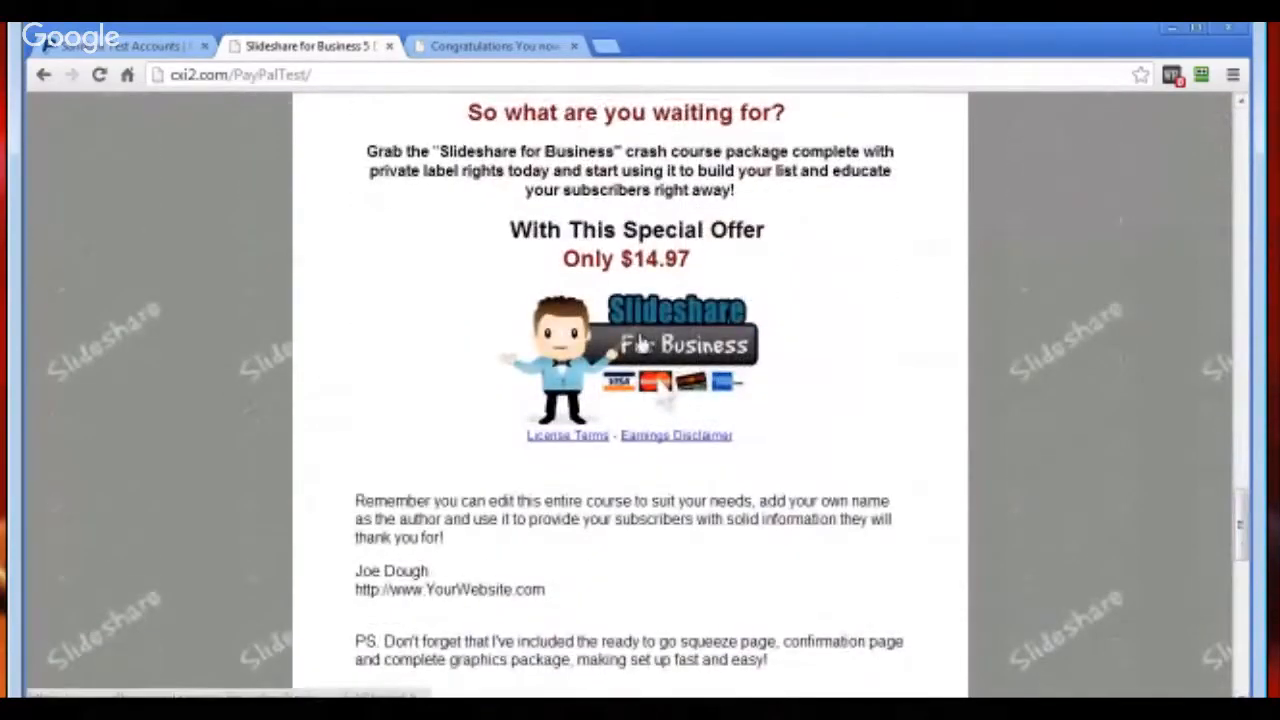
click(476, 46)
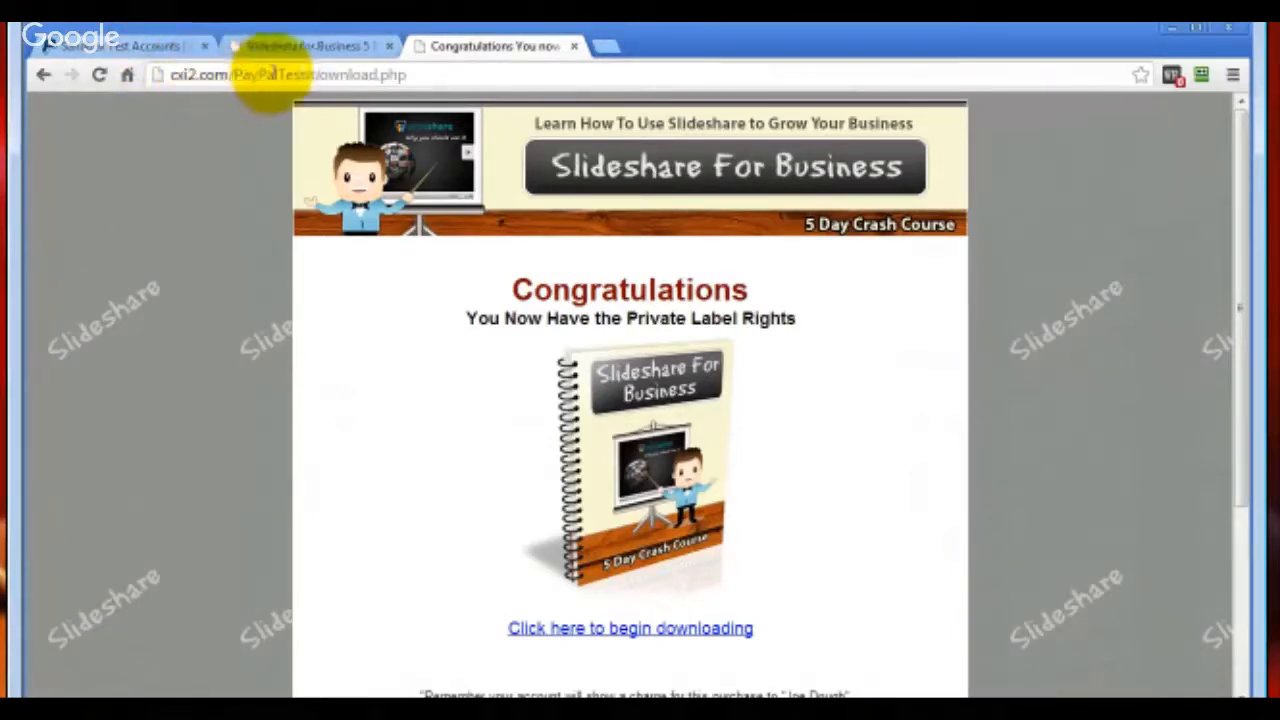
click(306, 46)
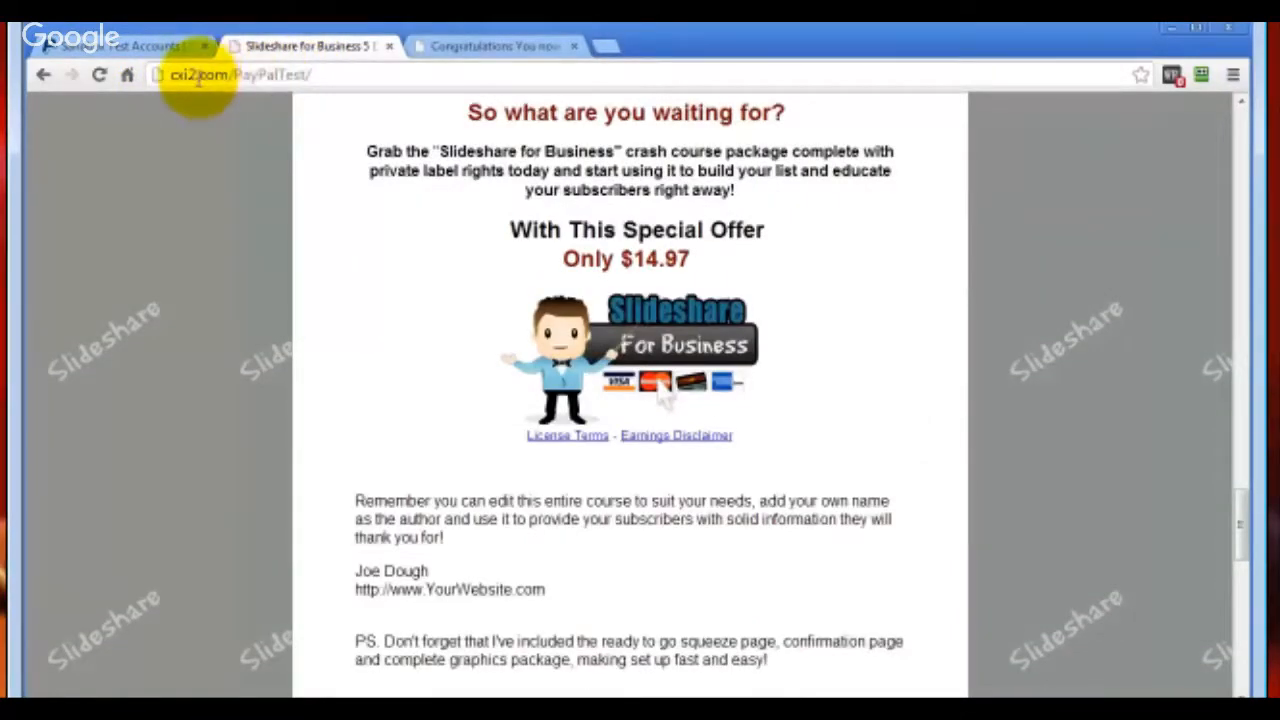
drag(1275, 245, 758, 153)
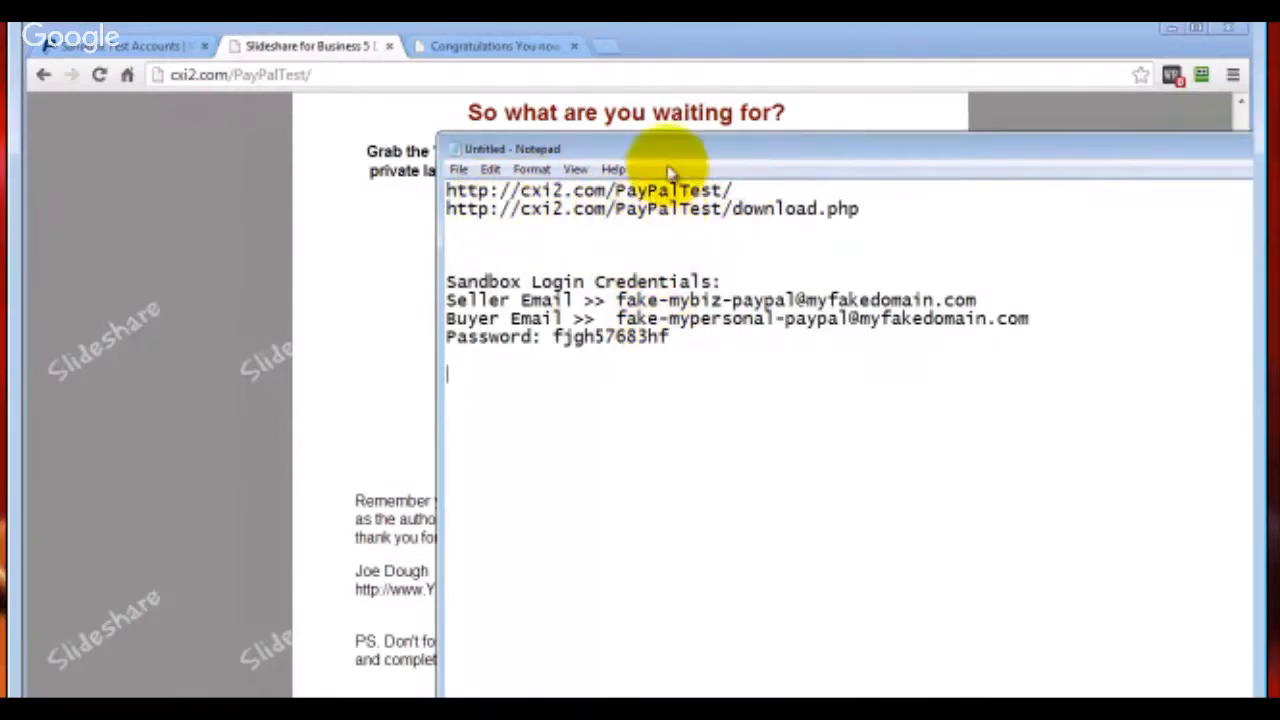
drag(663, 150, 1279, 150)
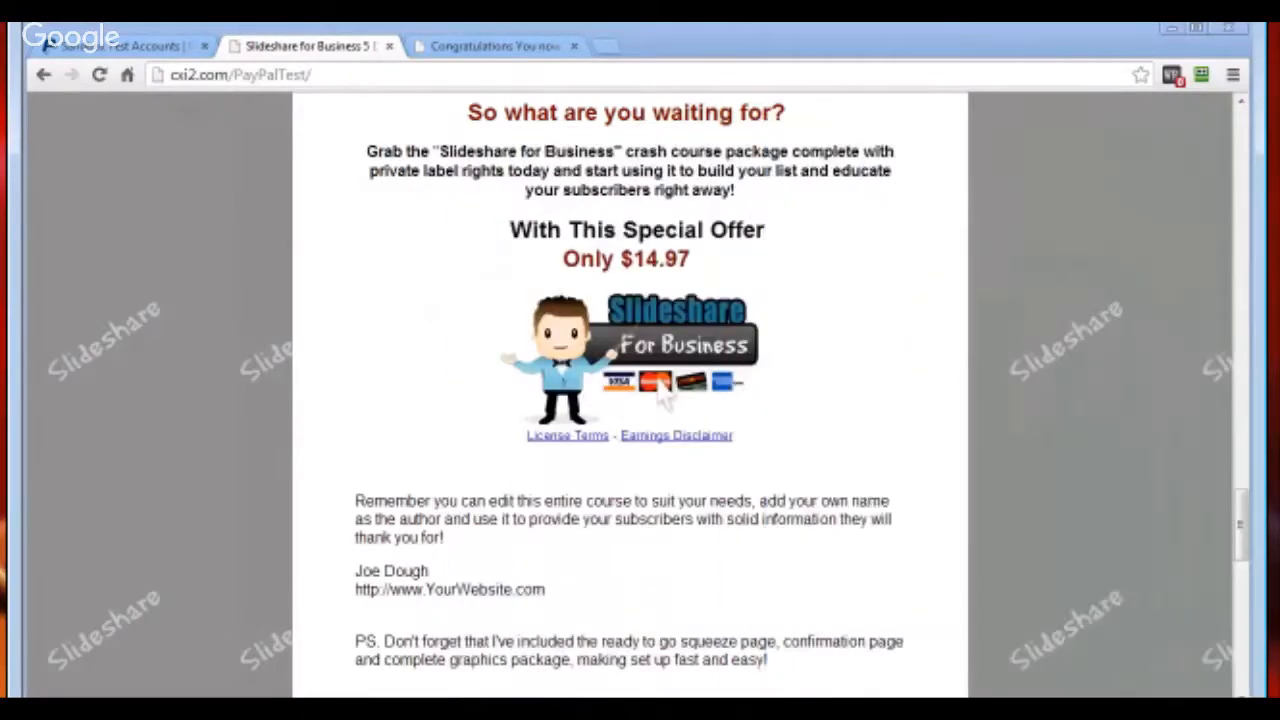
- Enter the PayPal Sandbox site from the test accounts page and log in with the business seller account's email and password
click(95, 46)
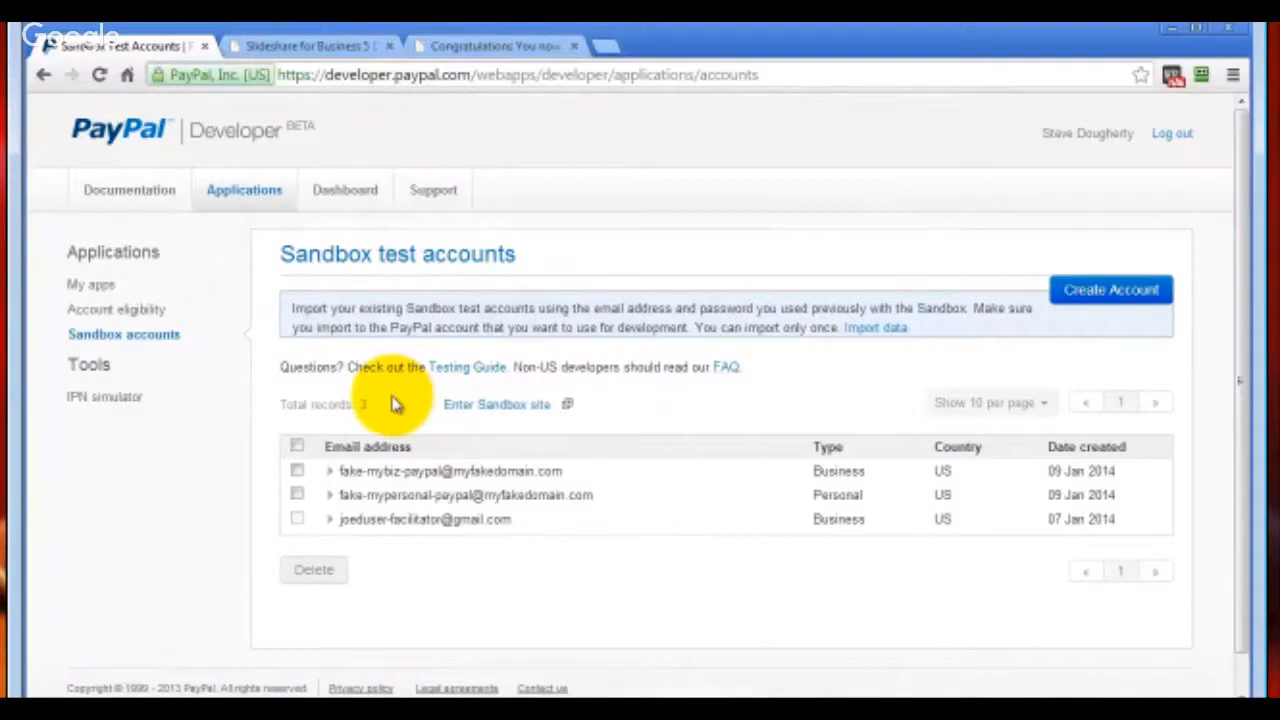
click(470, 412)
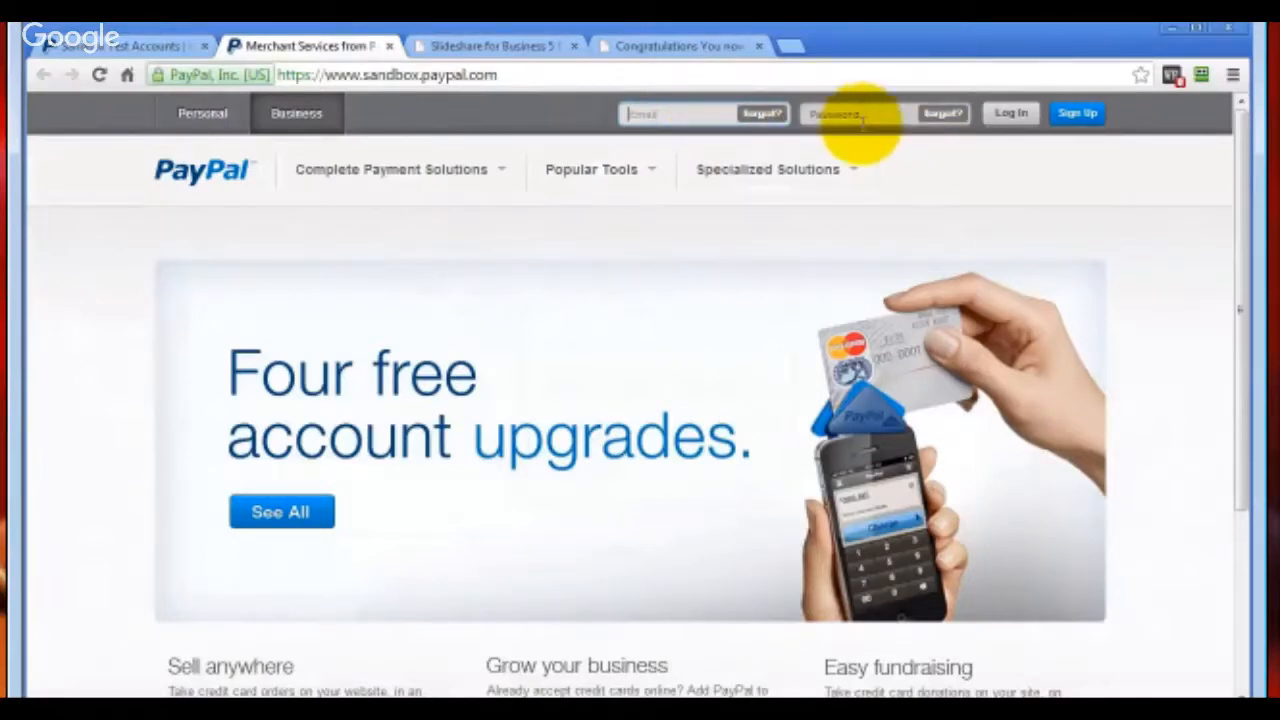
click(105, 46)
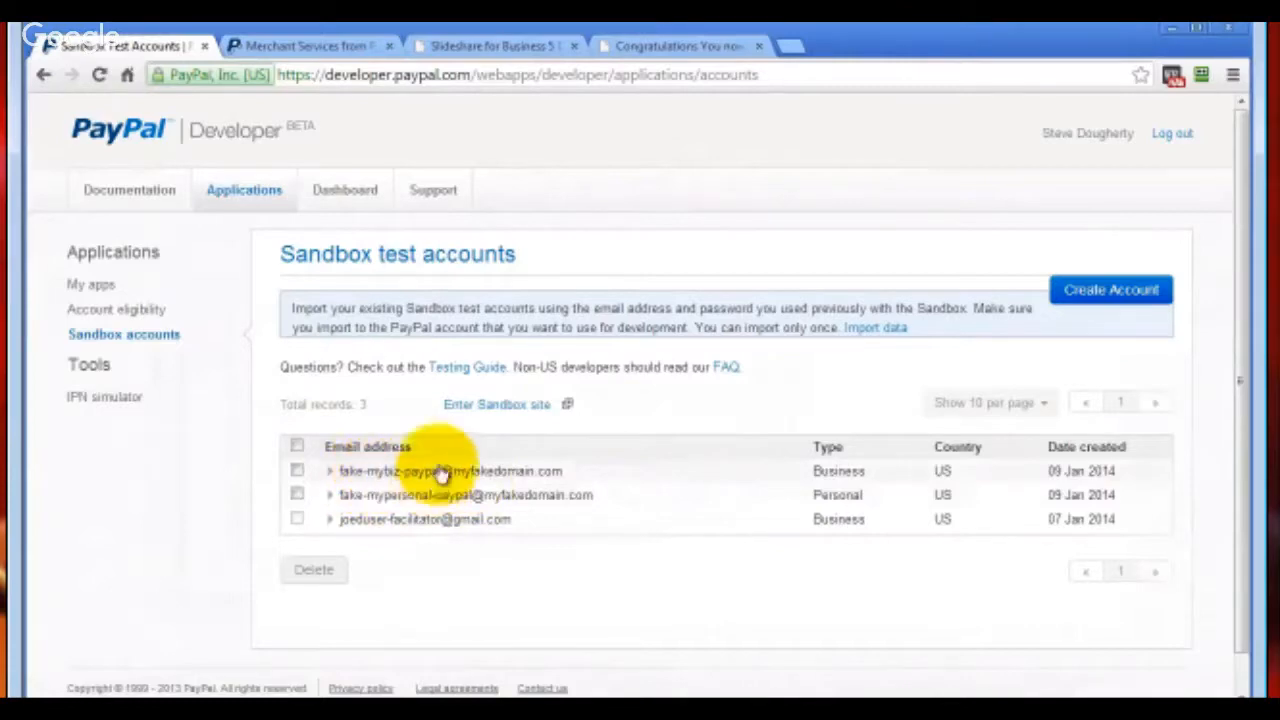
click(290, 46)
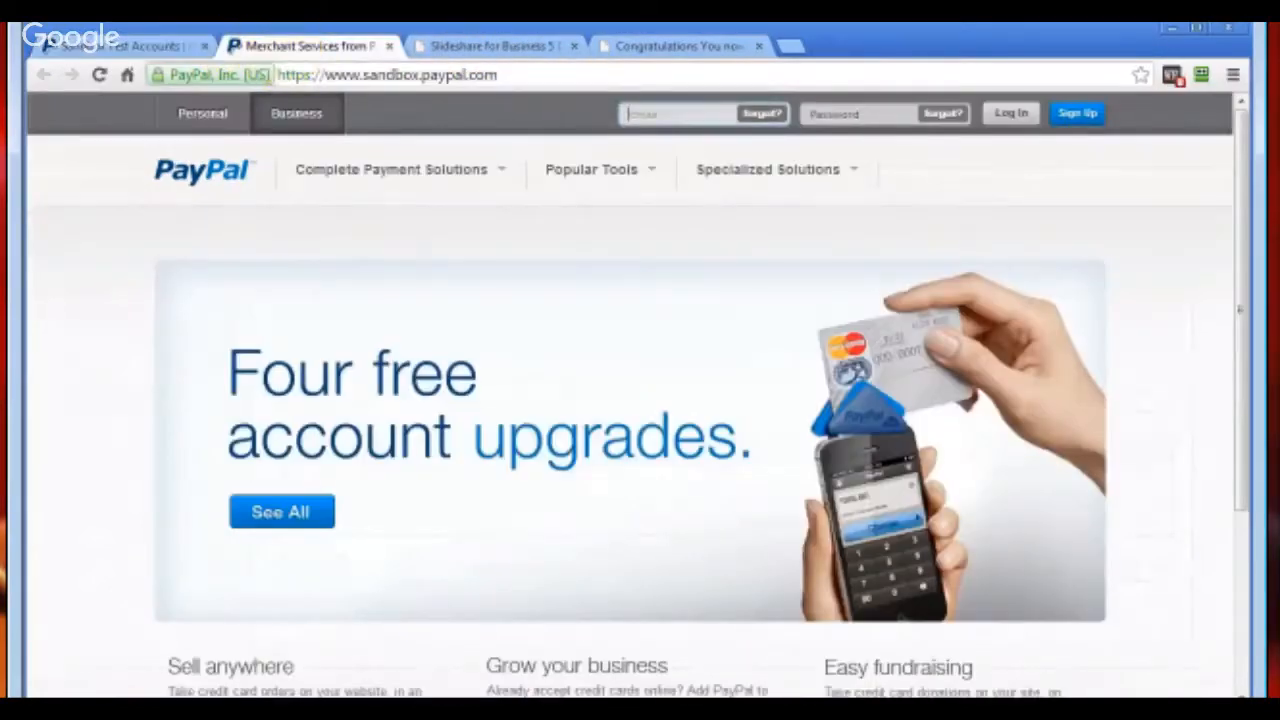
drag(1250, 222, 871, 214)
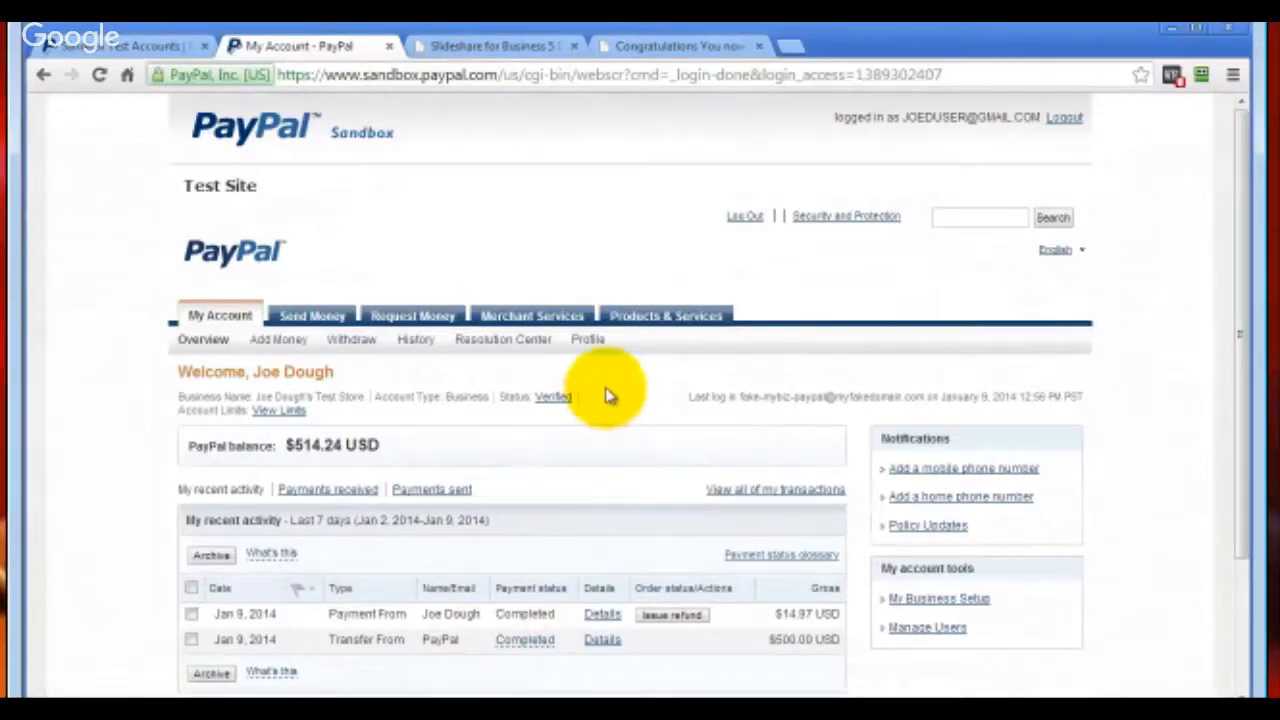
- Open the form for creating a new payment button by way of the saved buttons in the sandbox Merchant Services
click(520, 316)
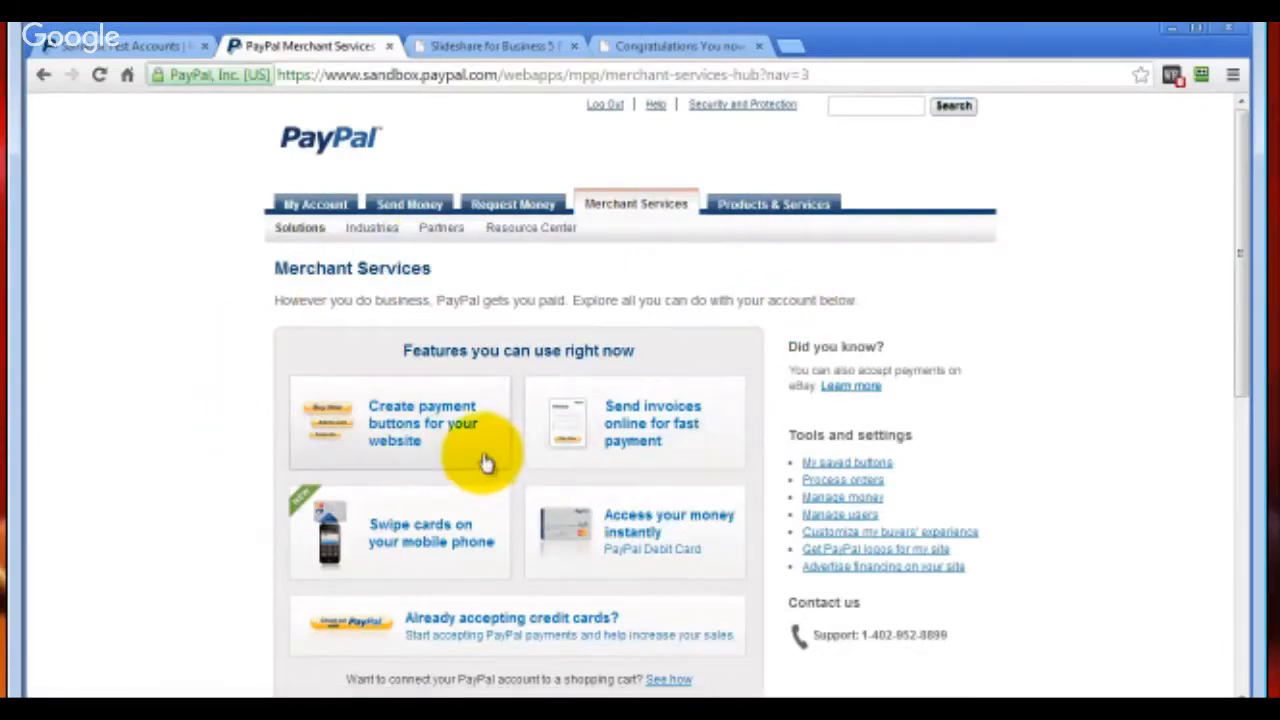
click(398, 428)
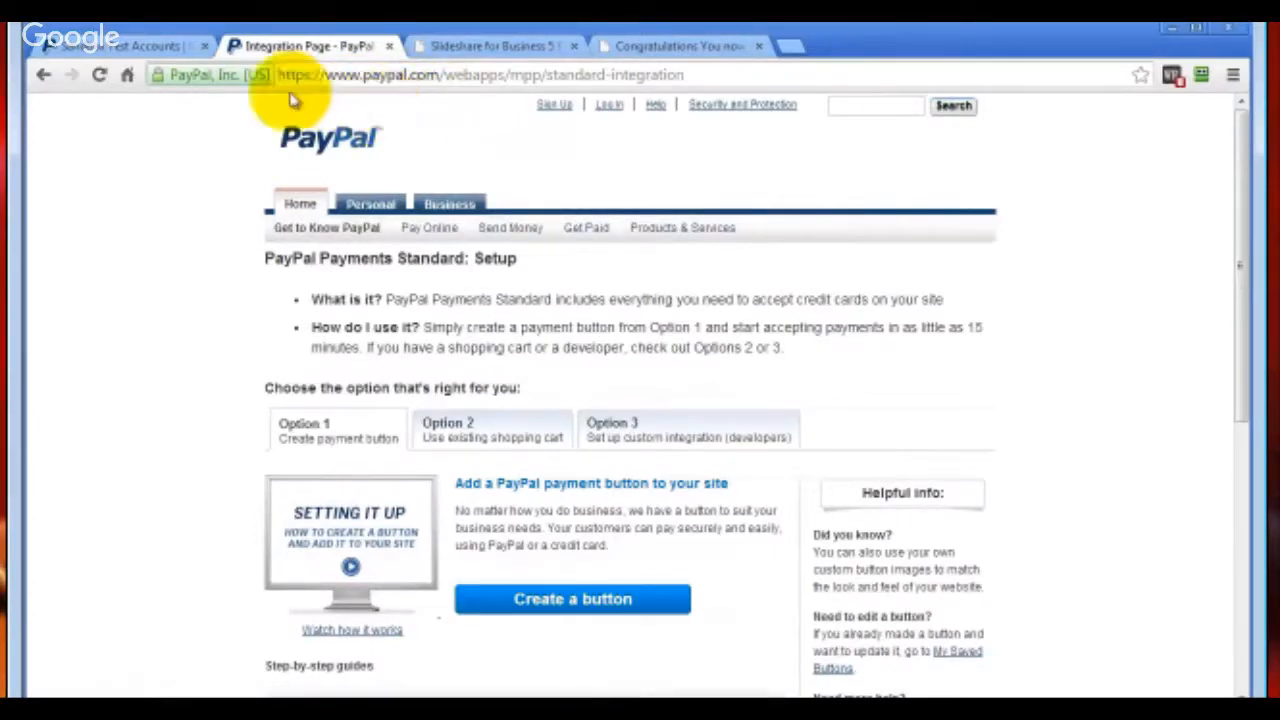
click(44, 76)
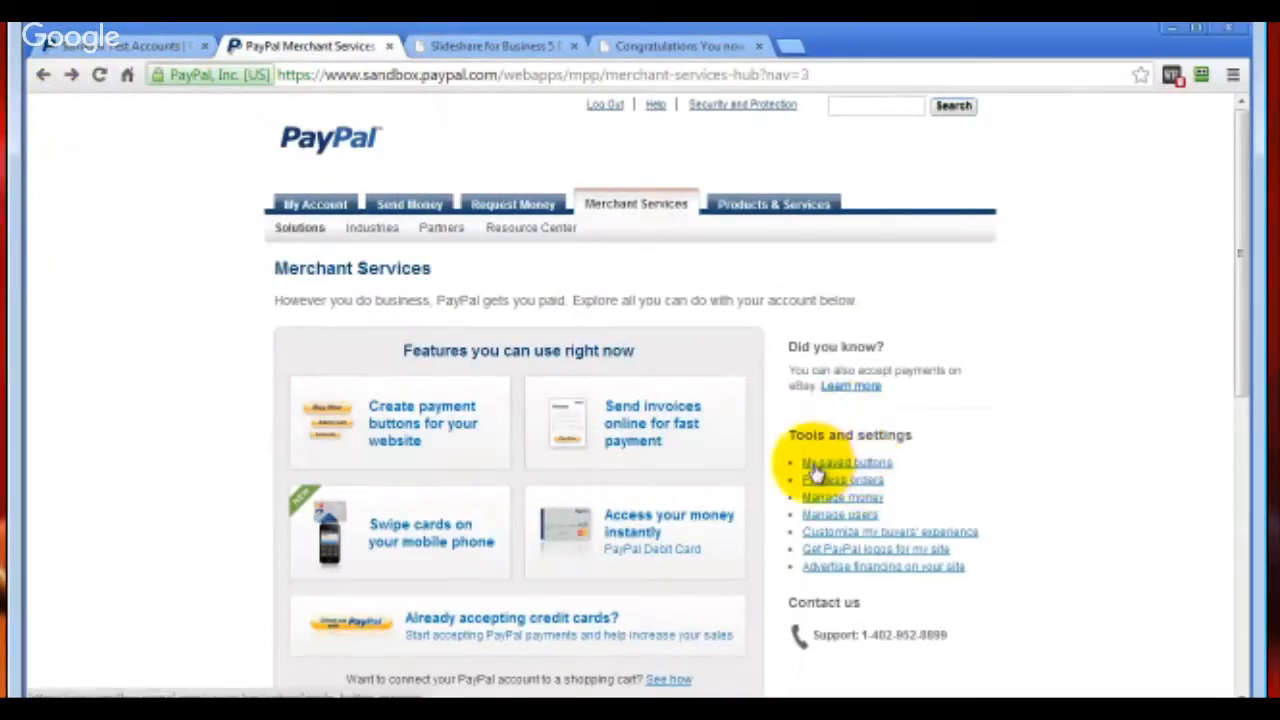
click(884, 466)
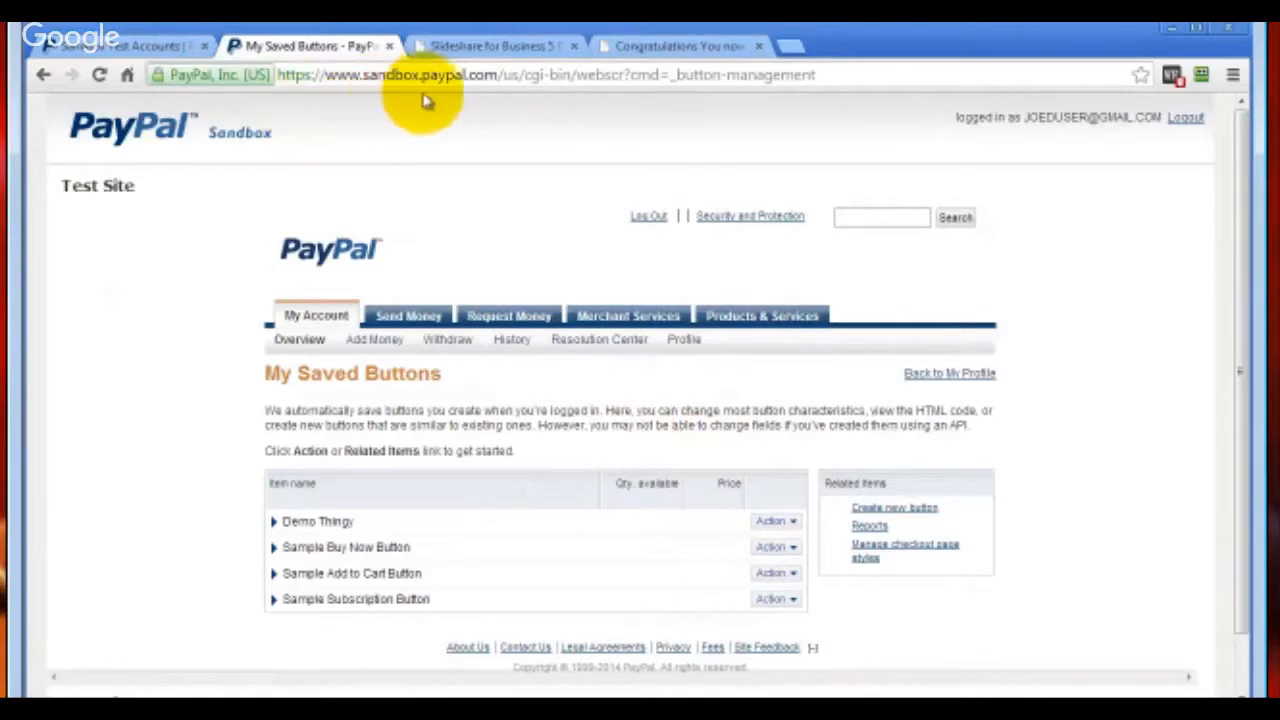
click(917, 512)
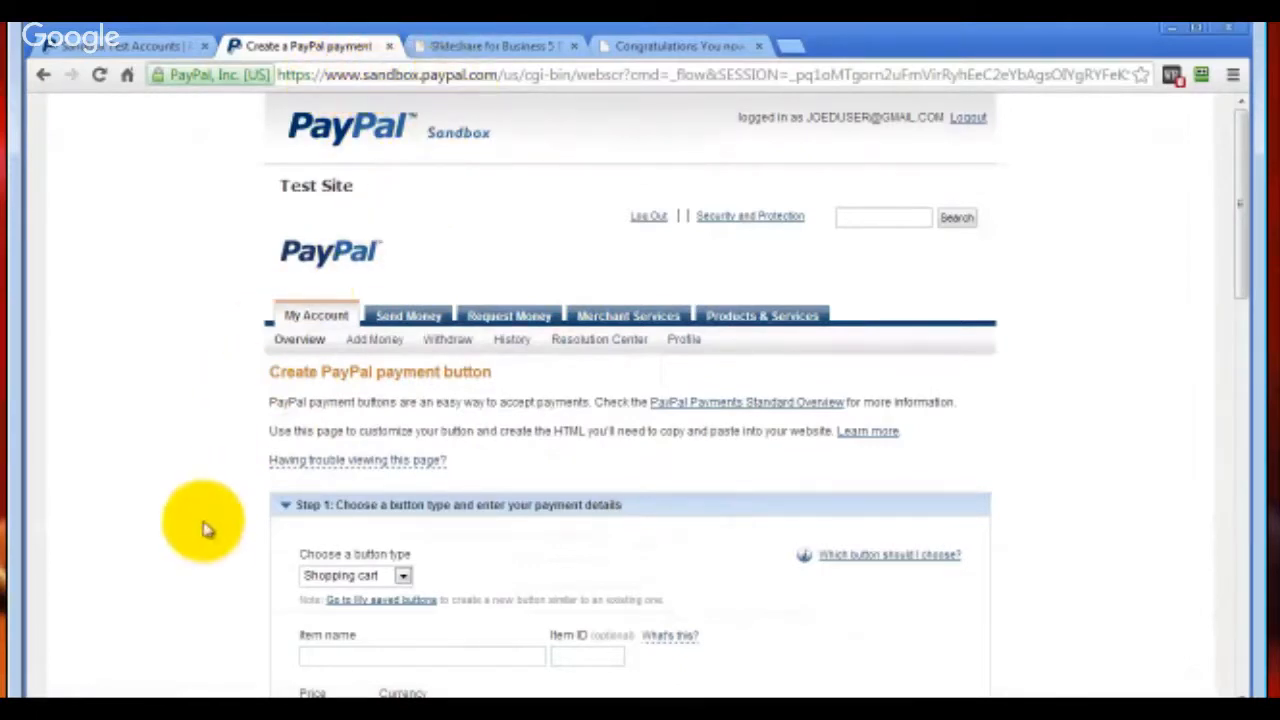
- Set the payment button's type to Buy Now, its item name to P-Test and its price to 14.97 USD
scroll(143, 434, down, 4)
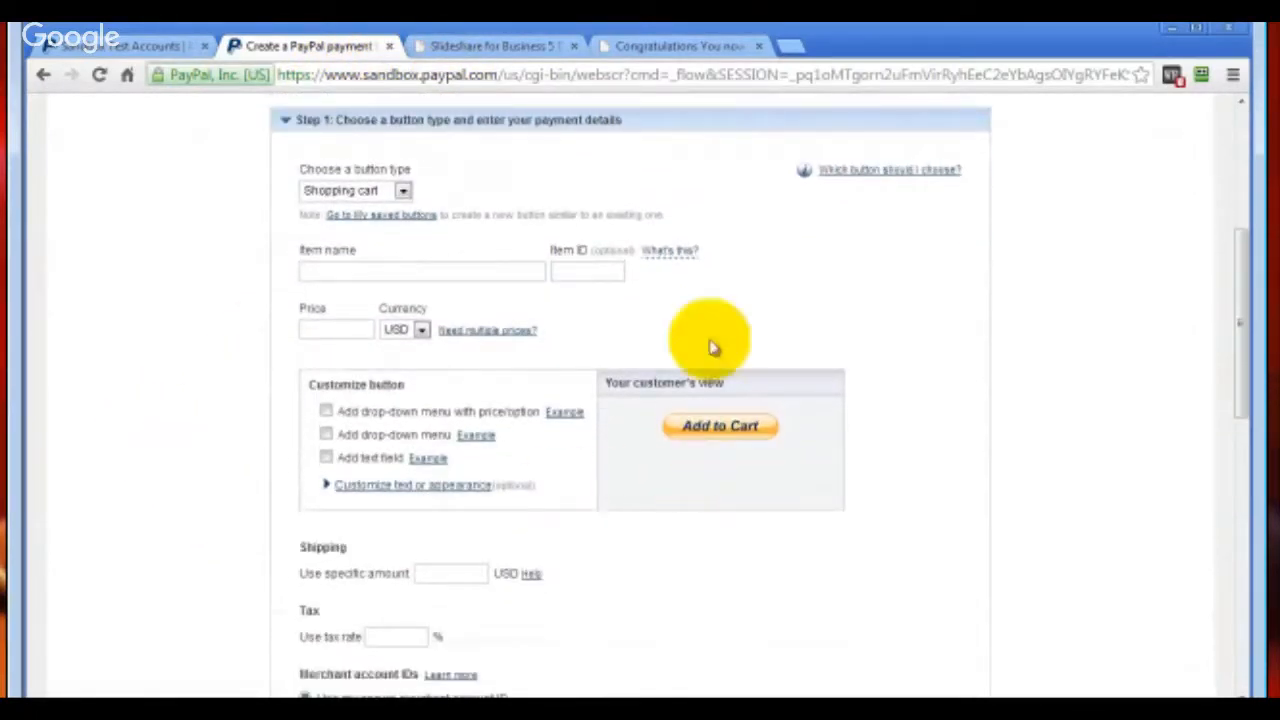
click(403, 191)
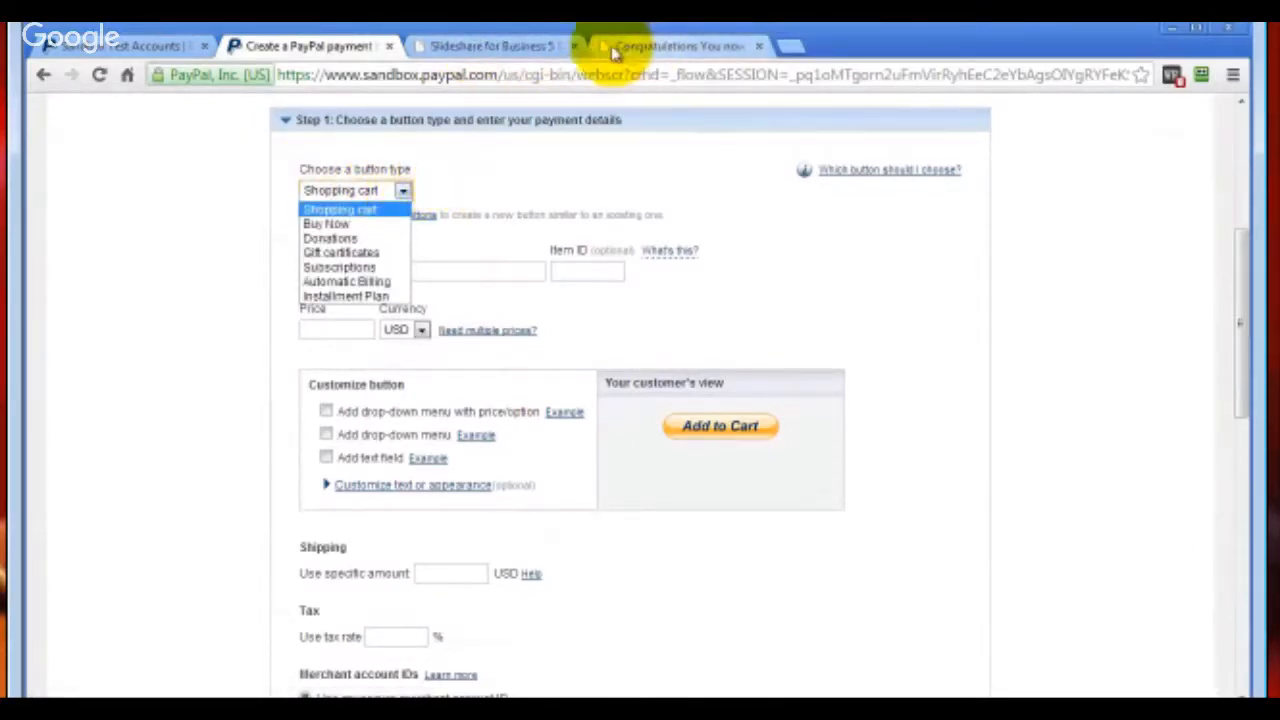
click(325, 224)
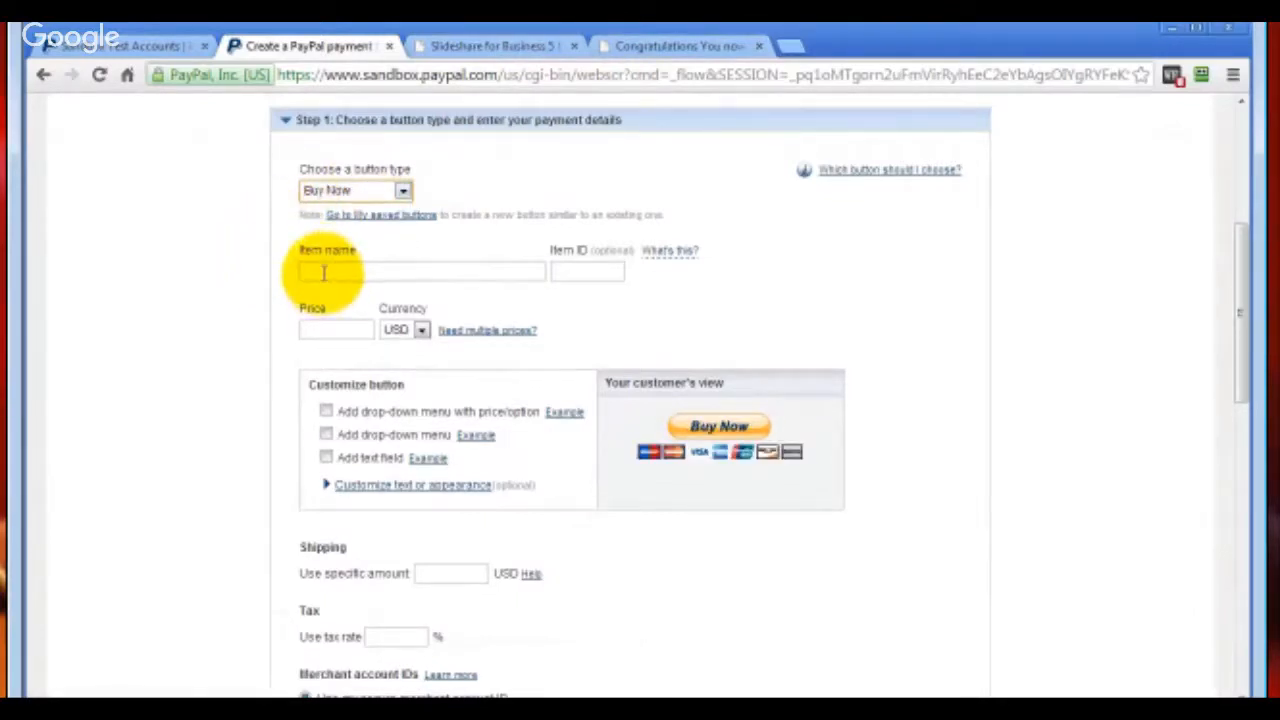
click(323, 273)
text(P-Test)
click(320, 330)
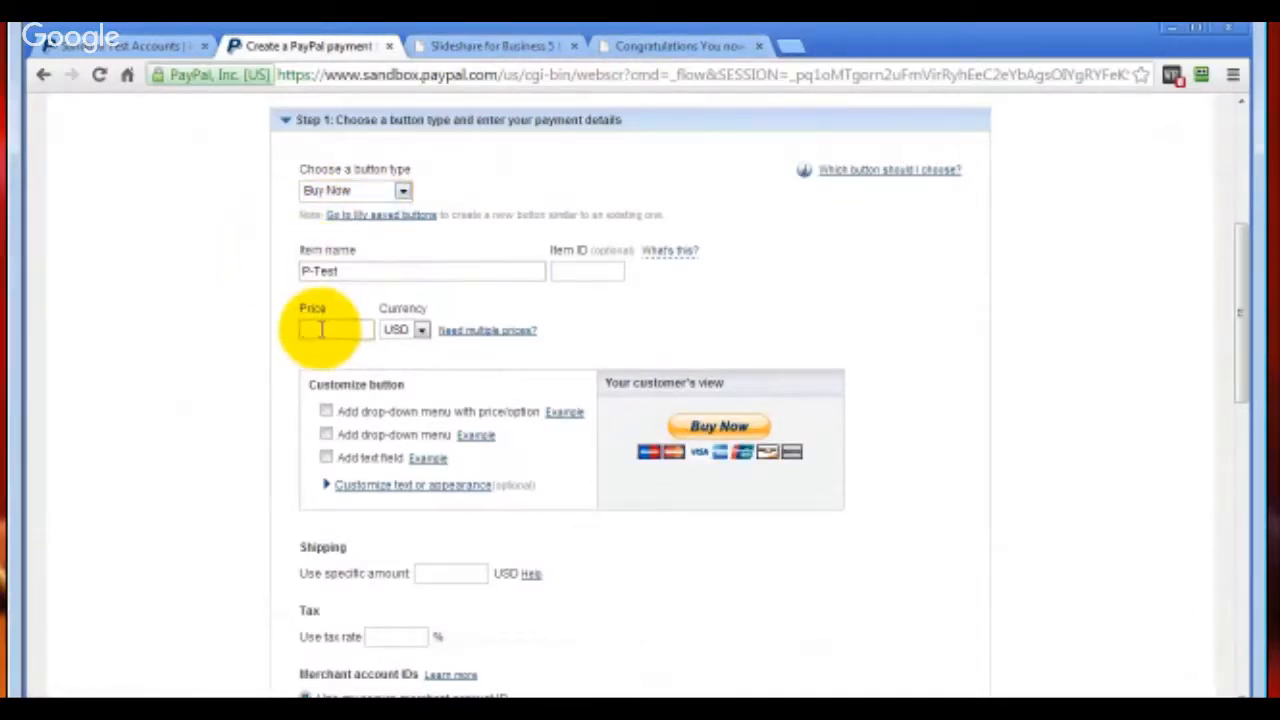
text(14.97)
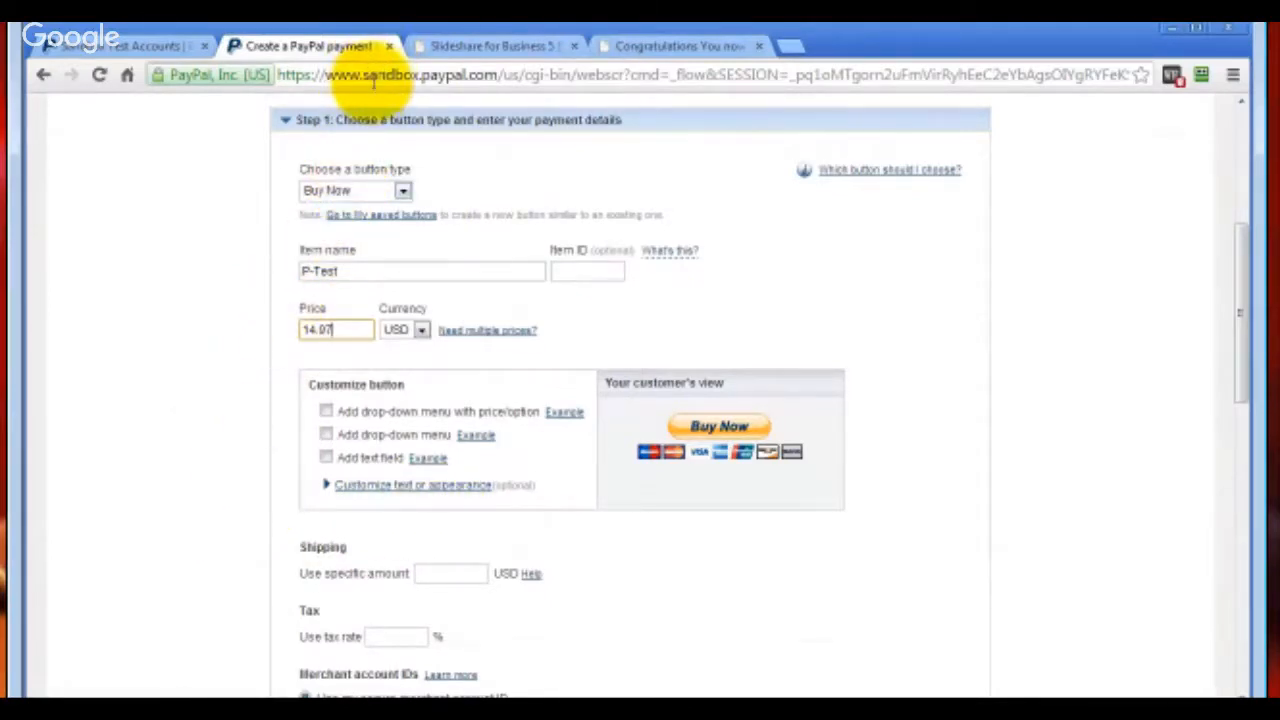
scroll(180, 460, down, 4)
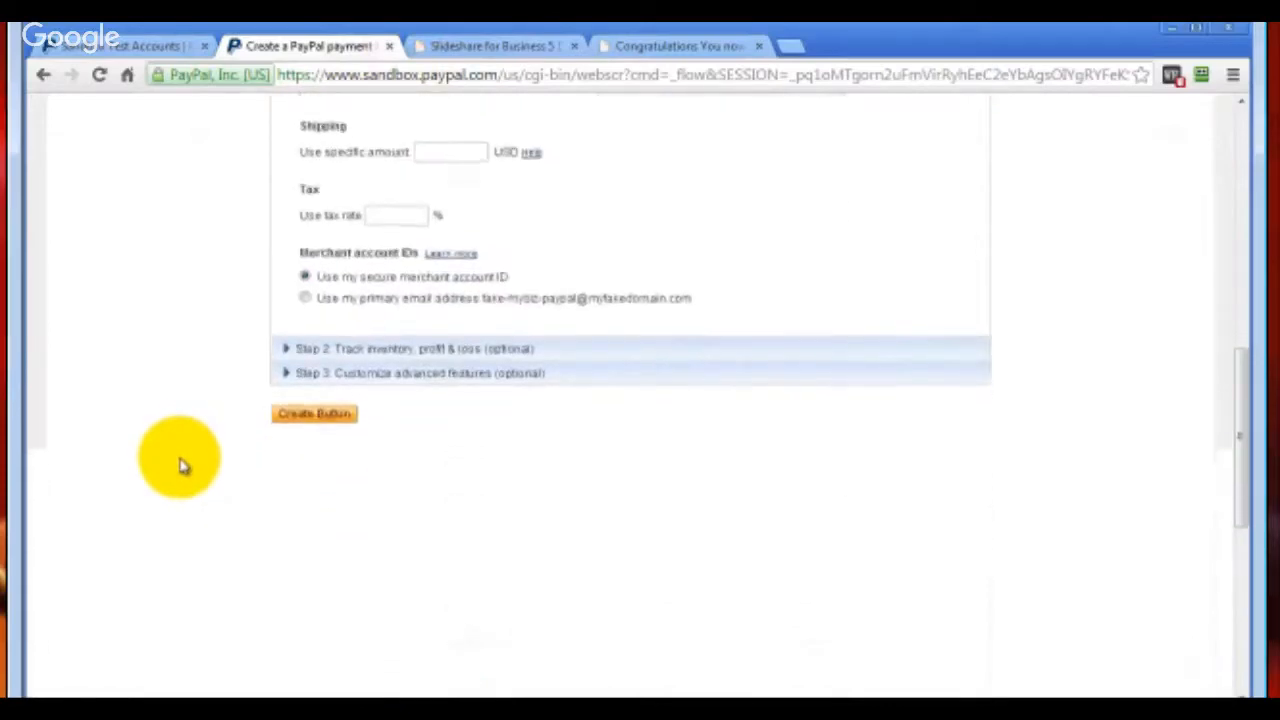
click(441, 410)
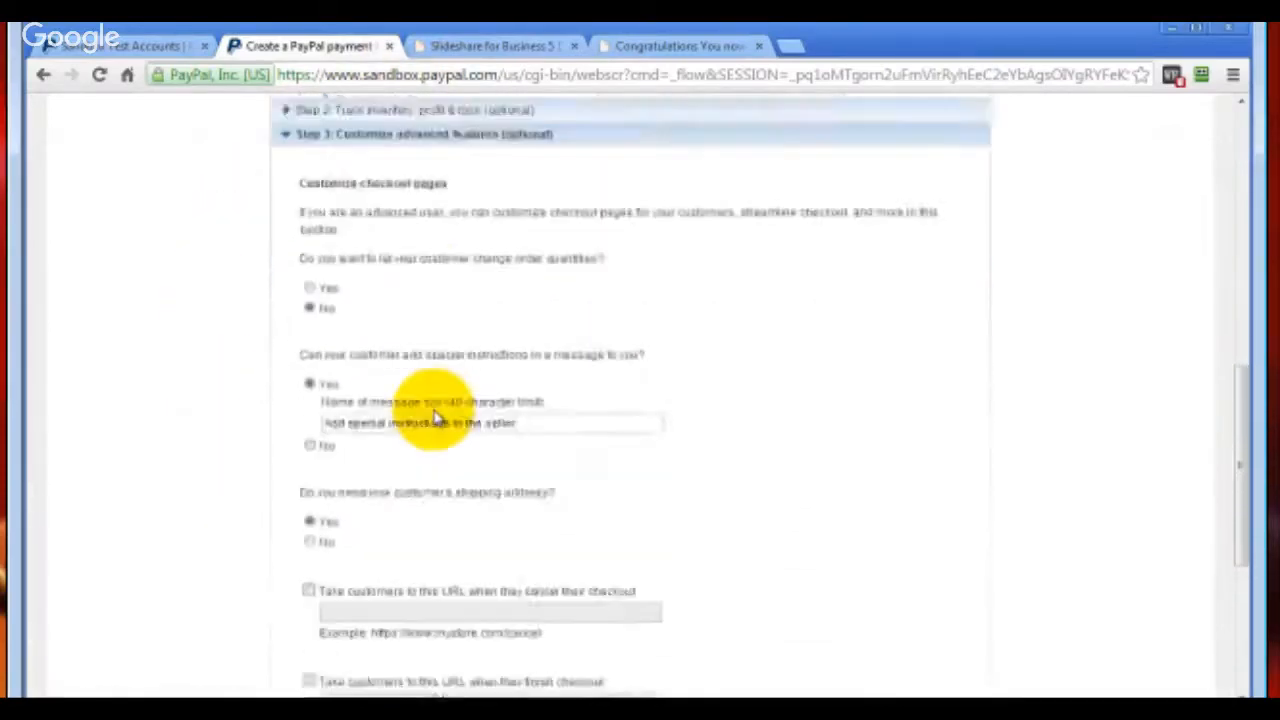
scroll(213, 507, down, 3)
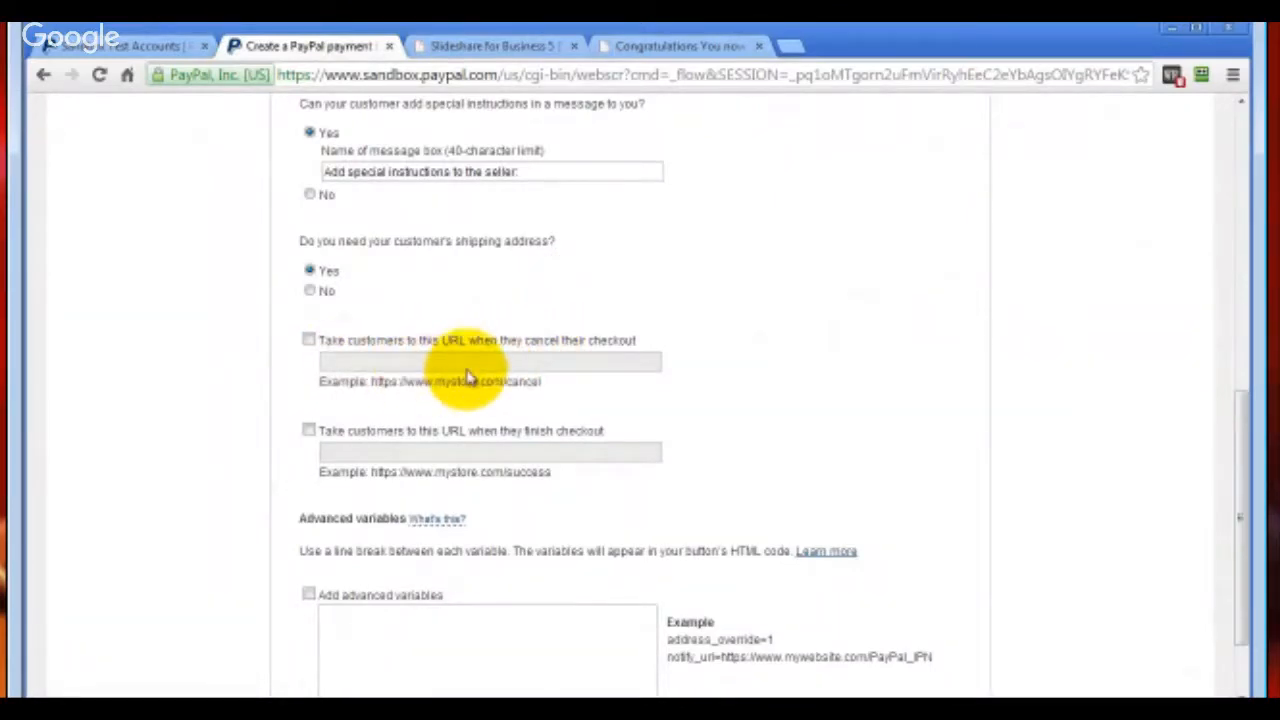
click(309, 341)
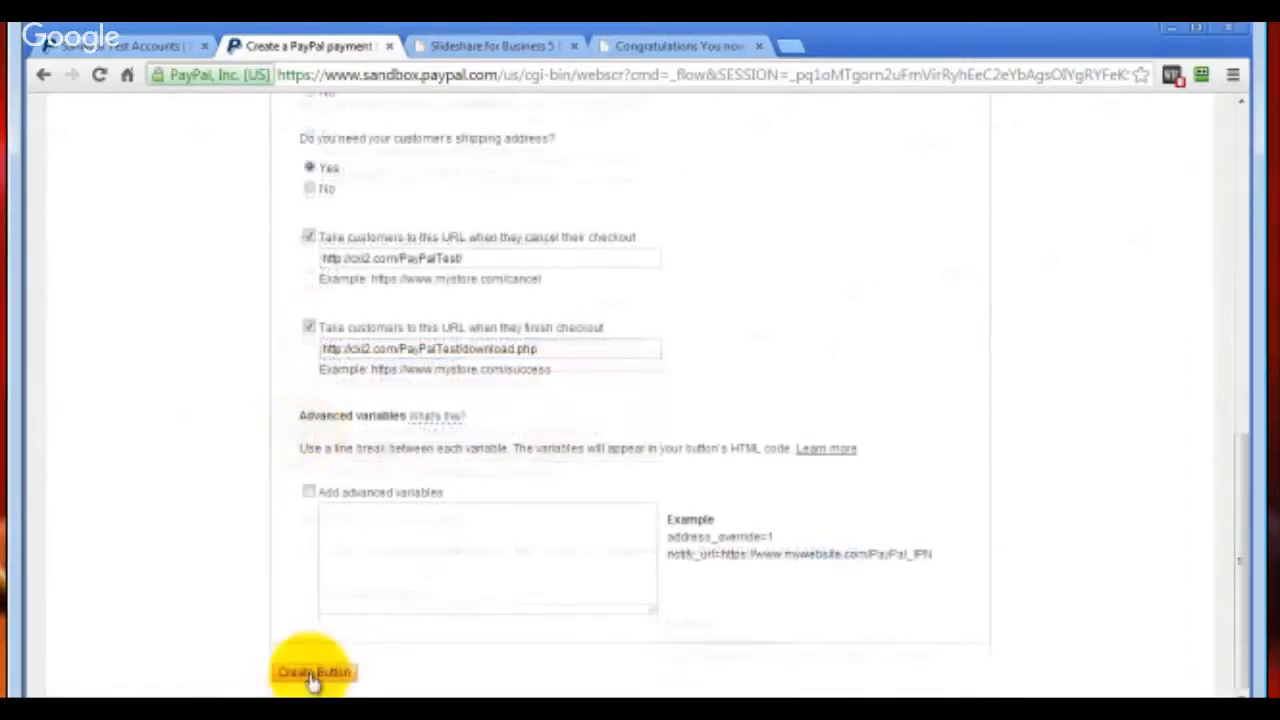
click(313, 675)
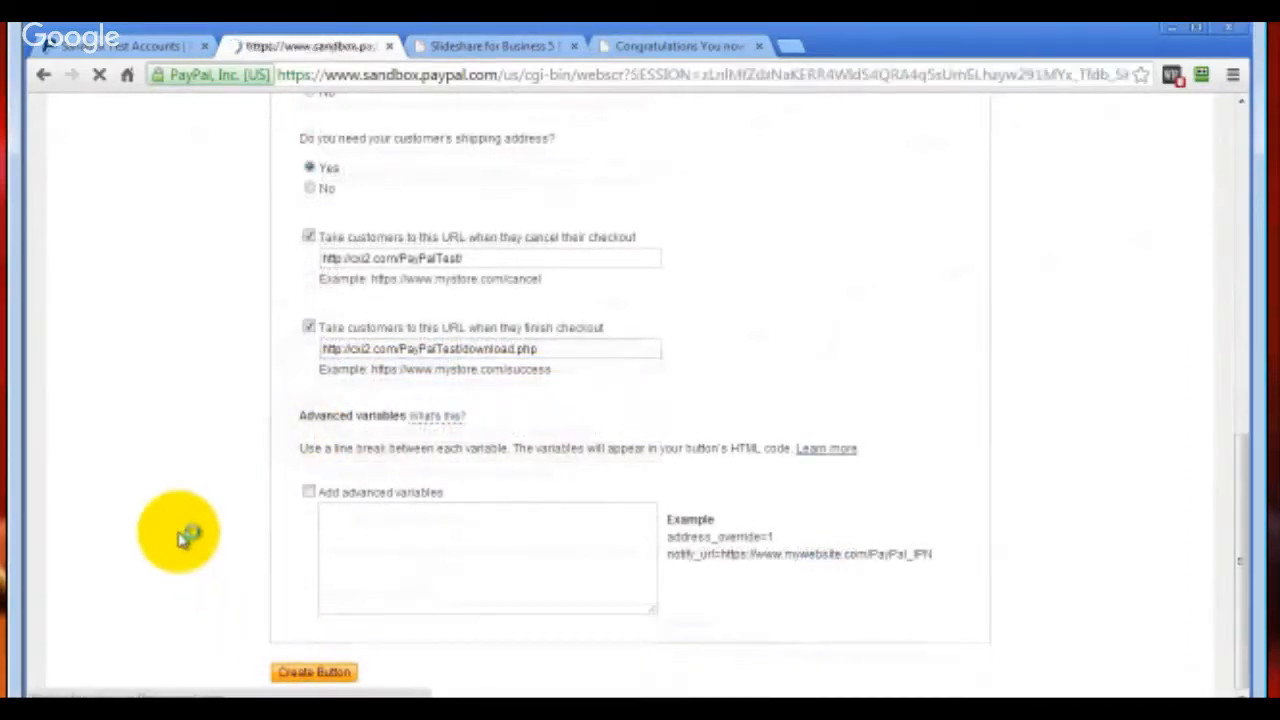
- Copy the Buy Now button's email payment link from the generated code and return to the sales page's order section
scroll(172, 525, down, 3)
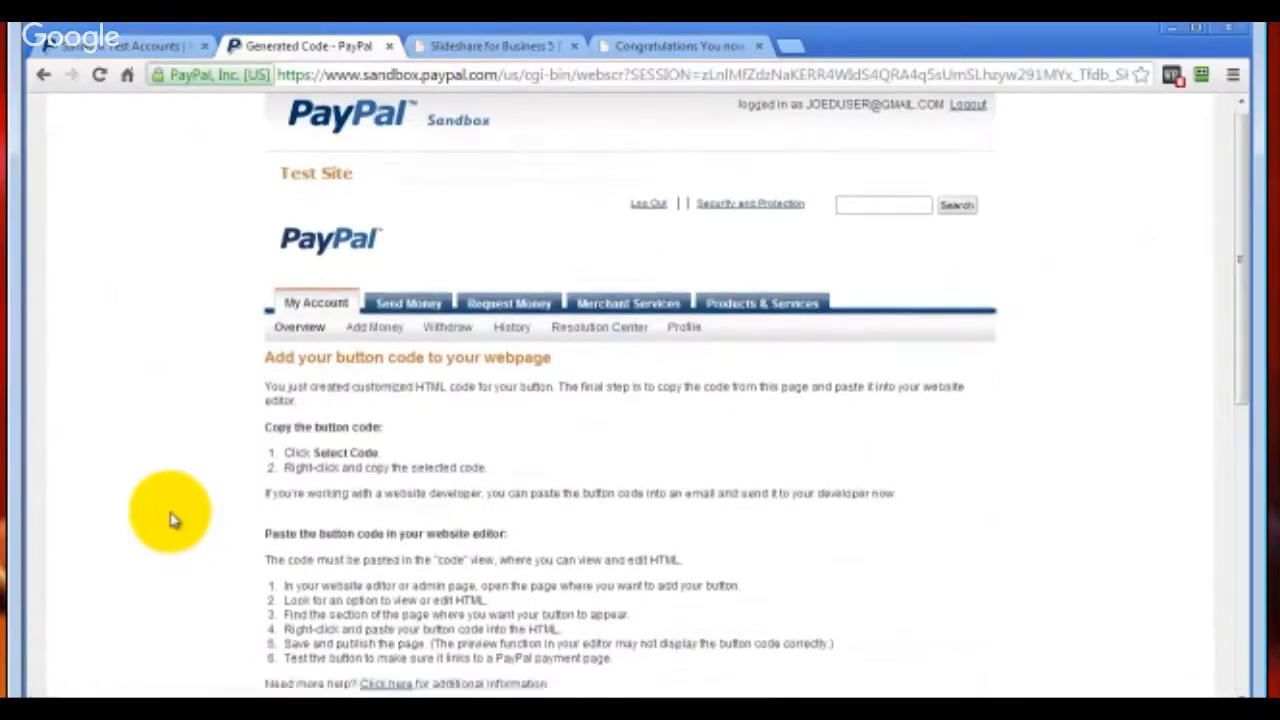
scroll(170, 518, down, 3)
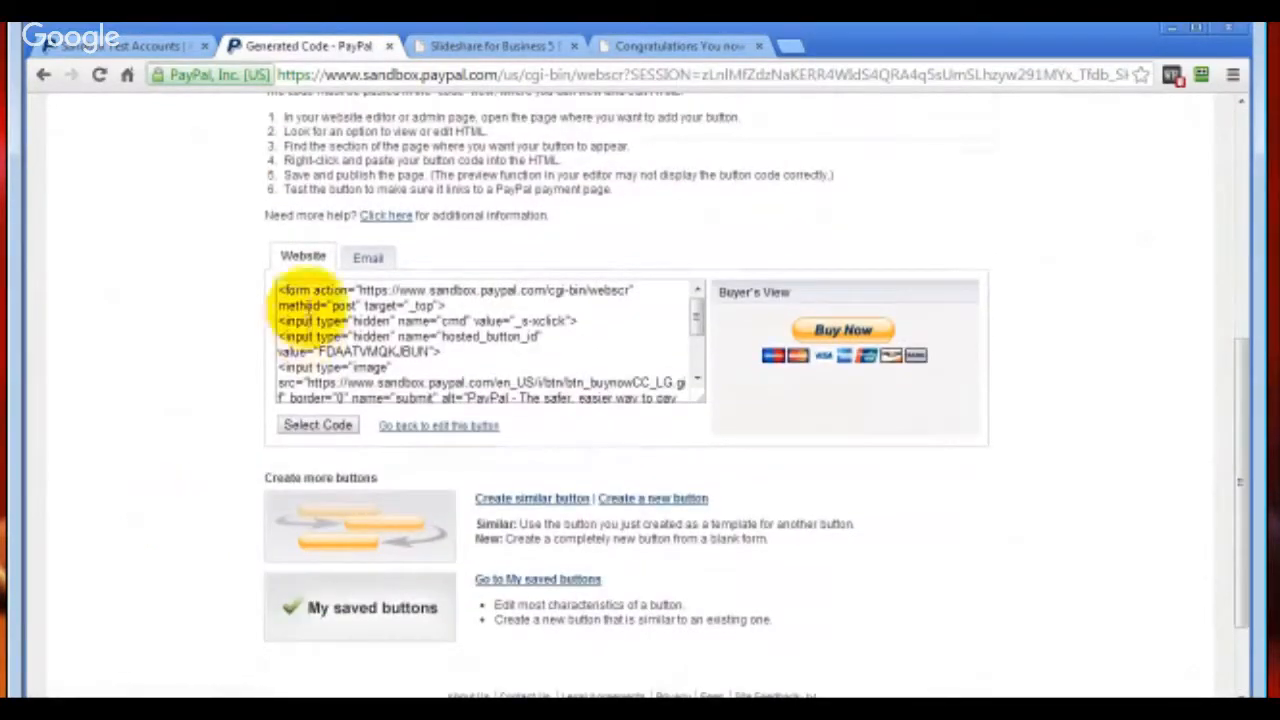
click(366, 258)
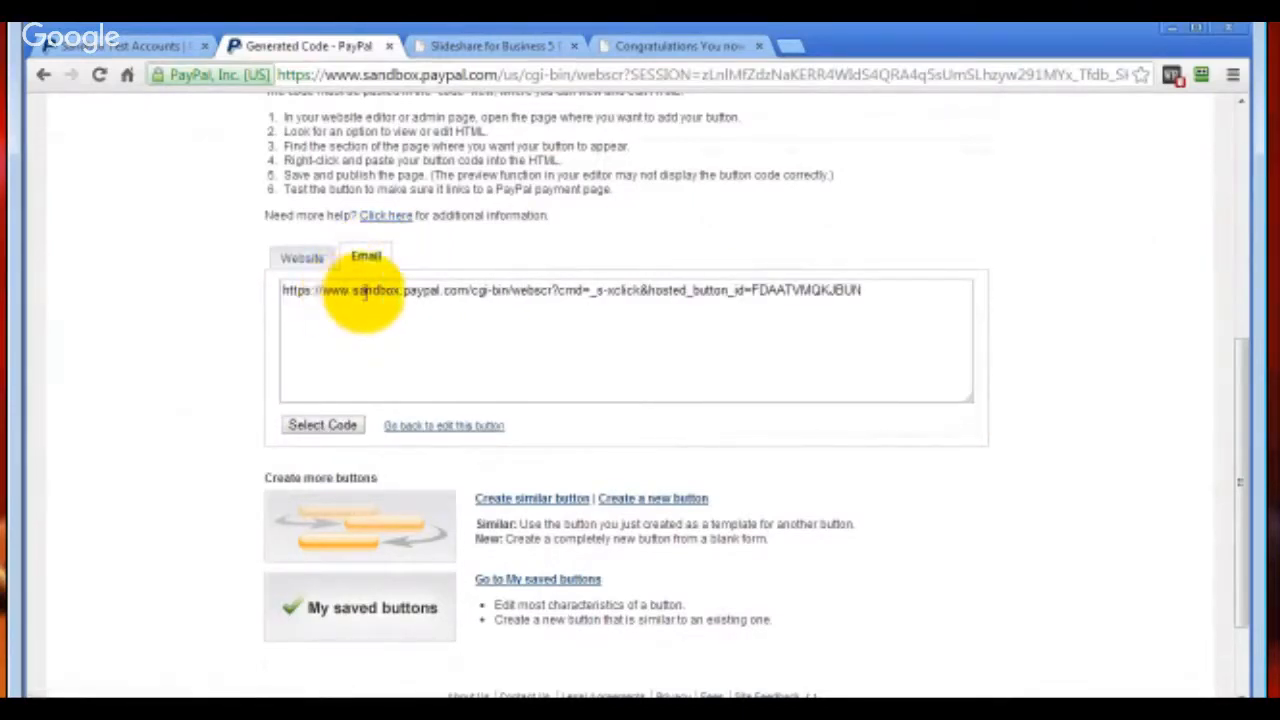
triple_click(362, 291)
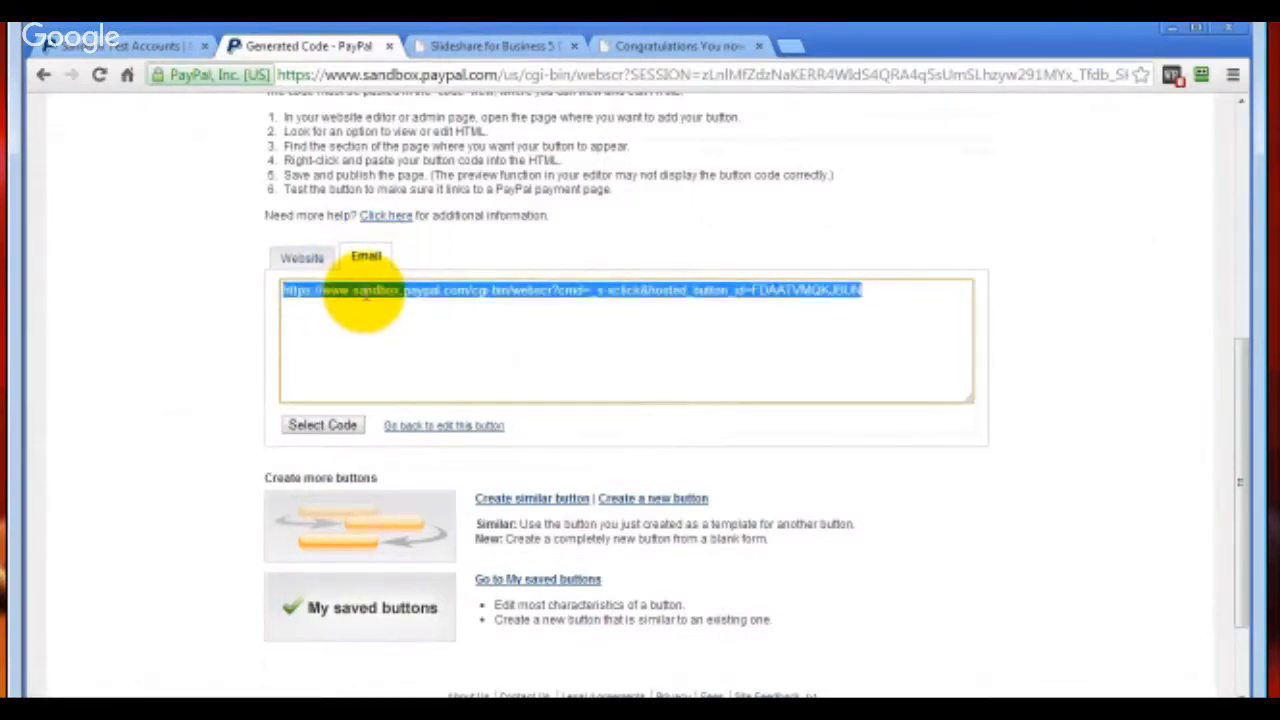
right_click(362, 291)
click(412, 378)
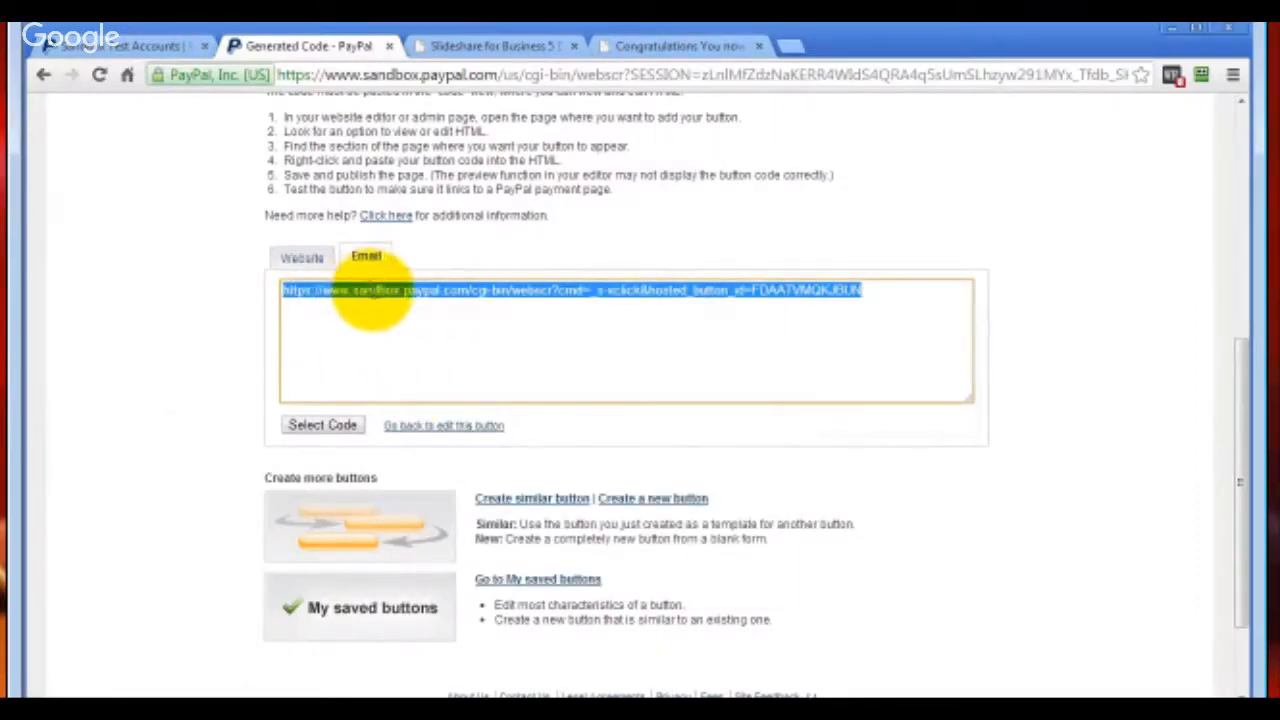
click(302, 257)
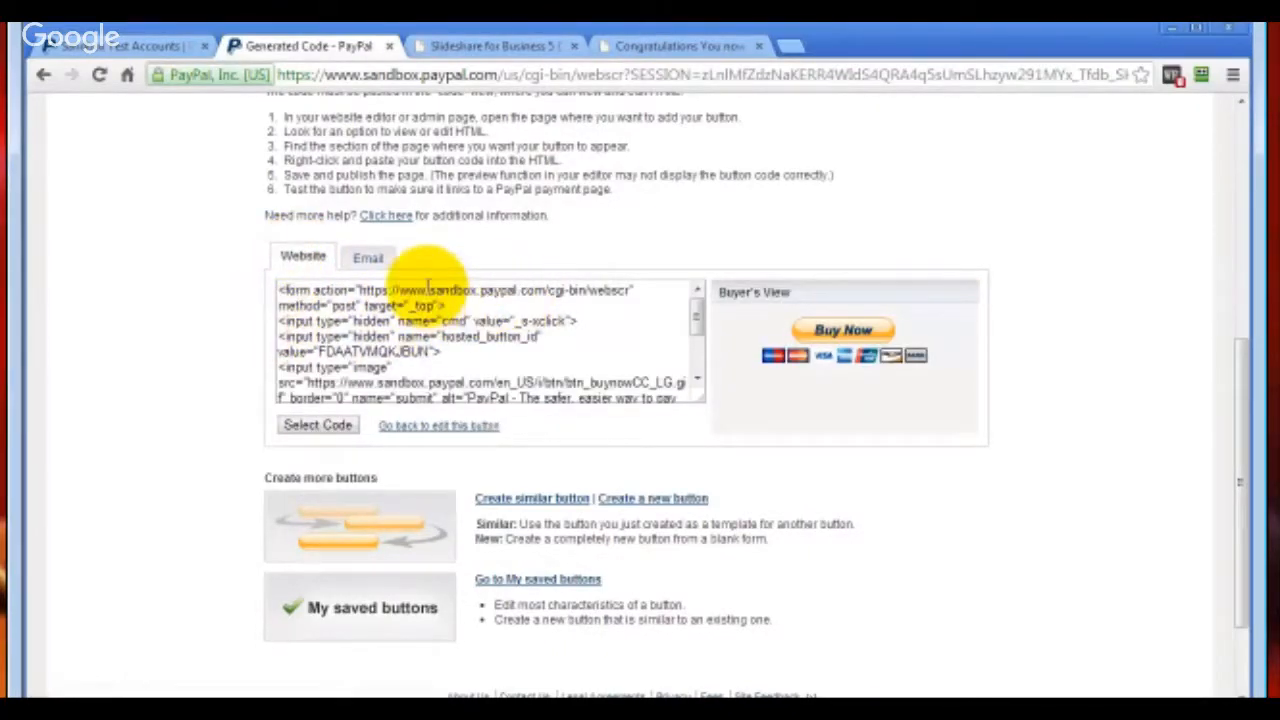
click(385, 258)
click(371, 288)
right_click(400, 320)
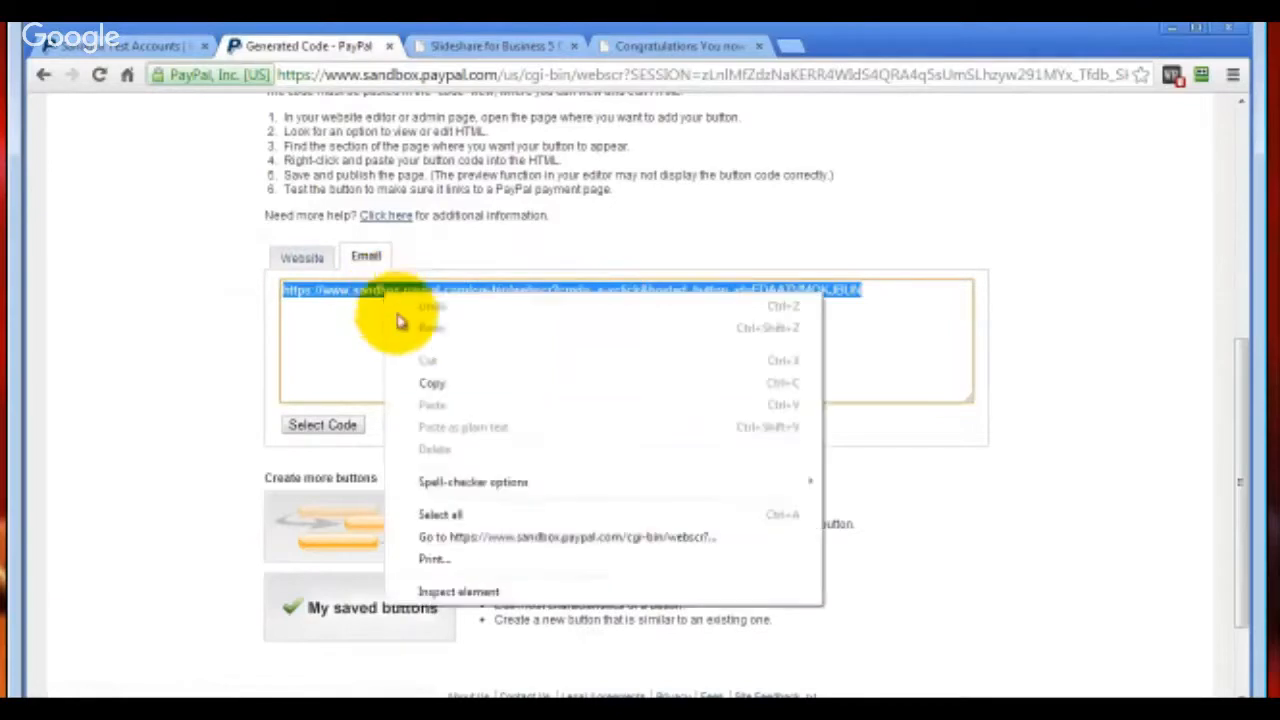
click(429, 382)
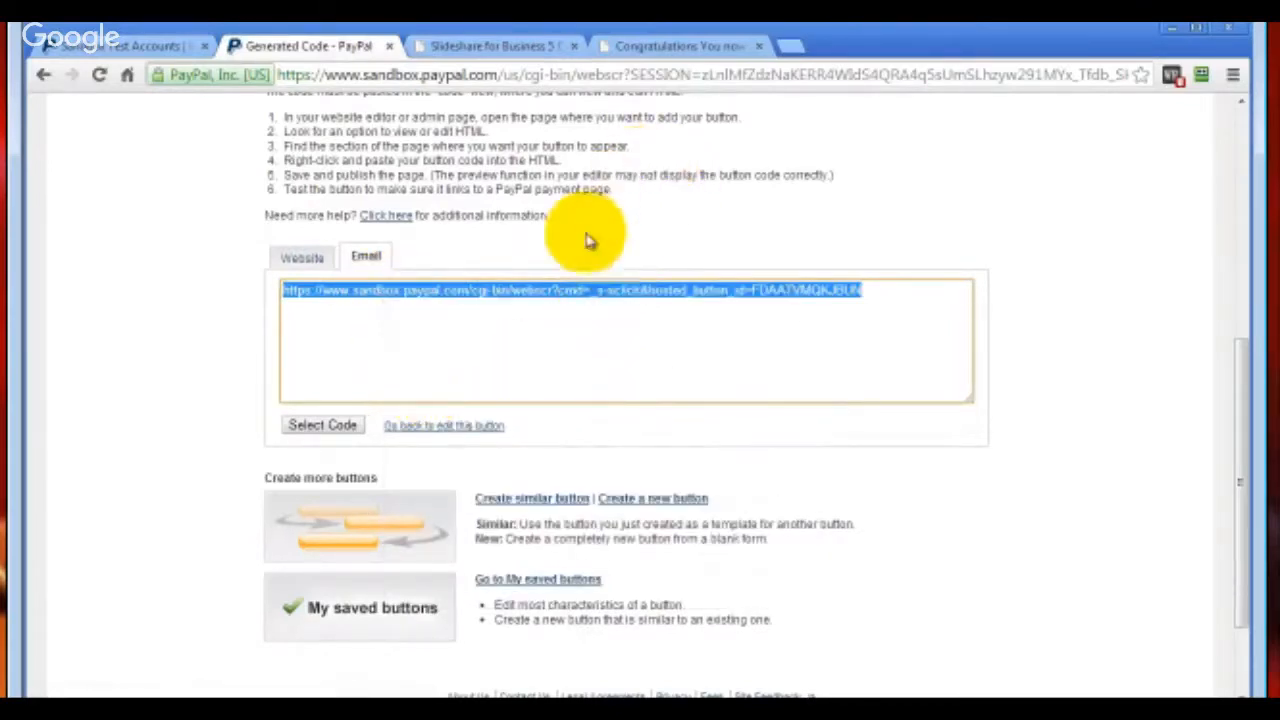
click(486, 47)
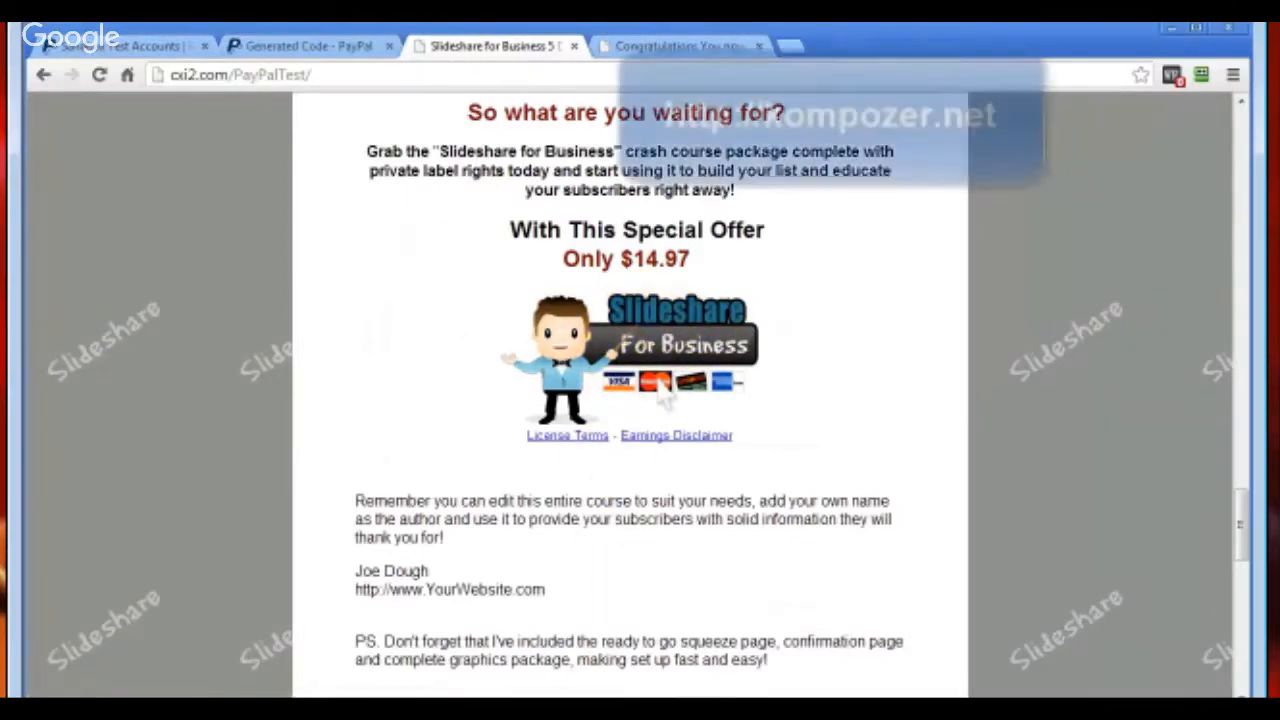
- Switch to KompoZer, link the Slideshare For Business order image below the $14.97 price to the copied payment link, and save the page
click(1150, 714)
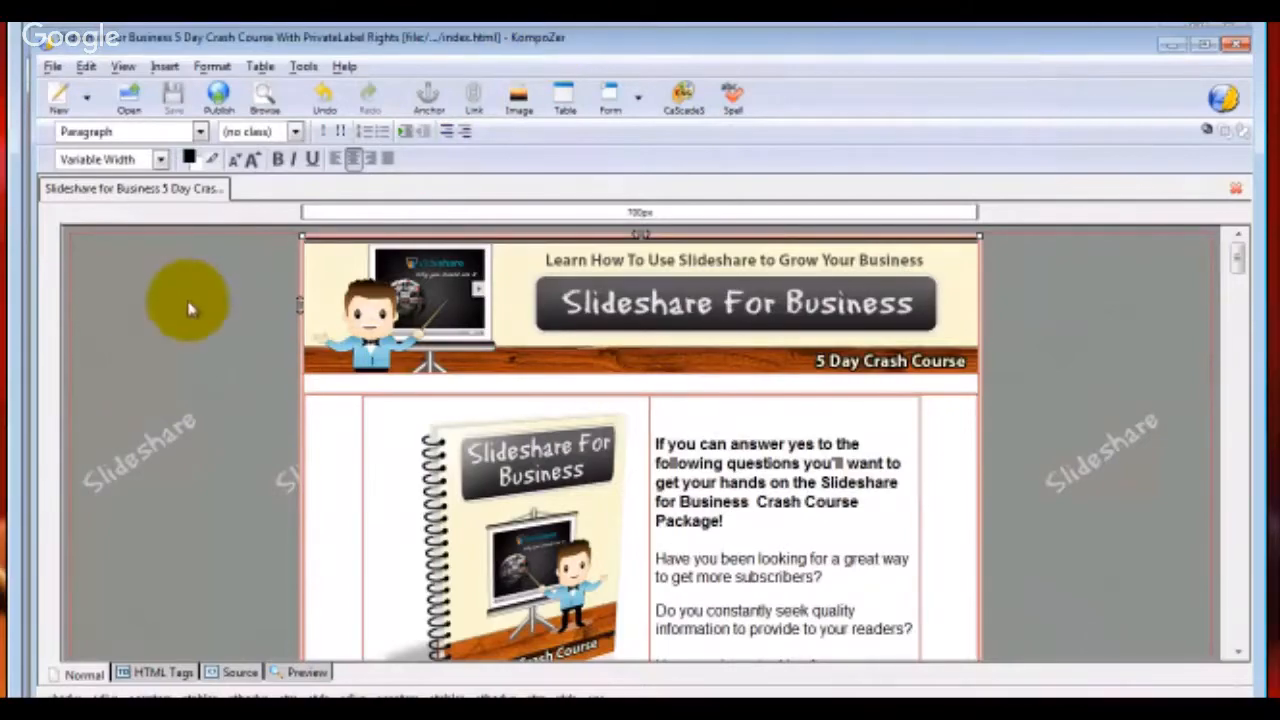
drag(1240, 258, 1237, 523)
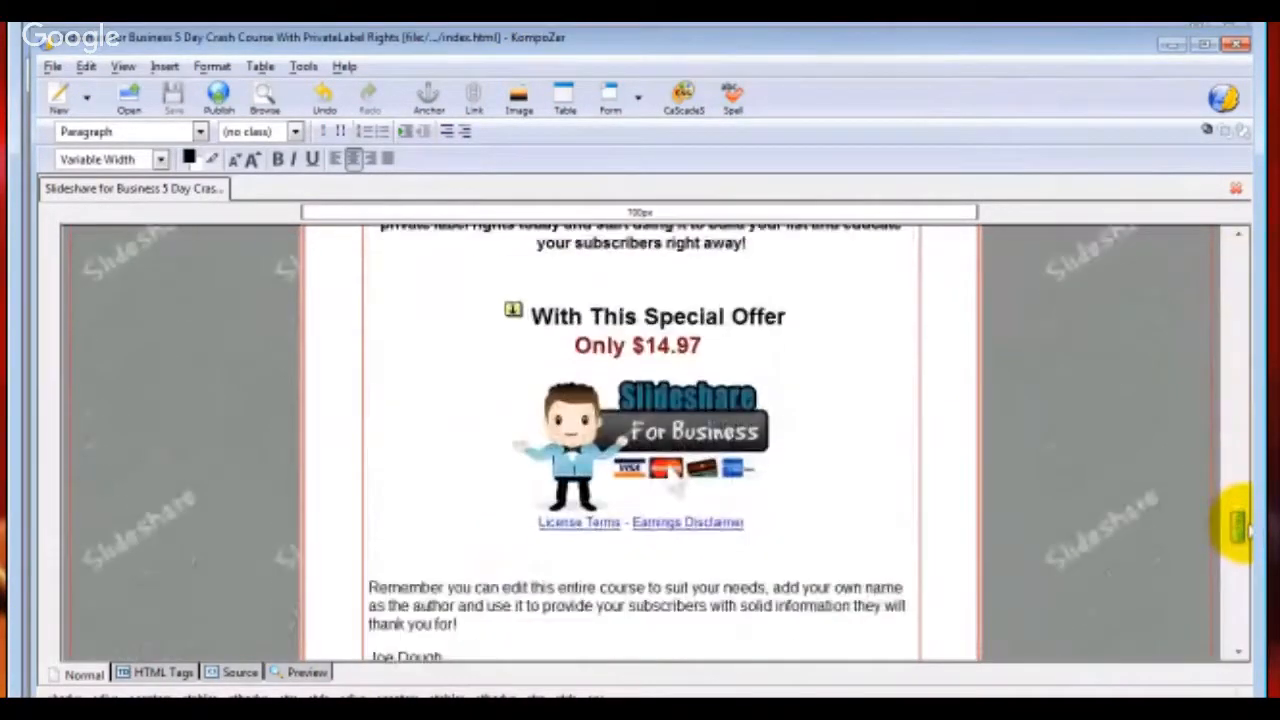
click(612, 430)
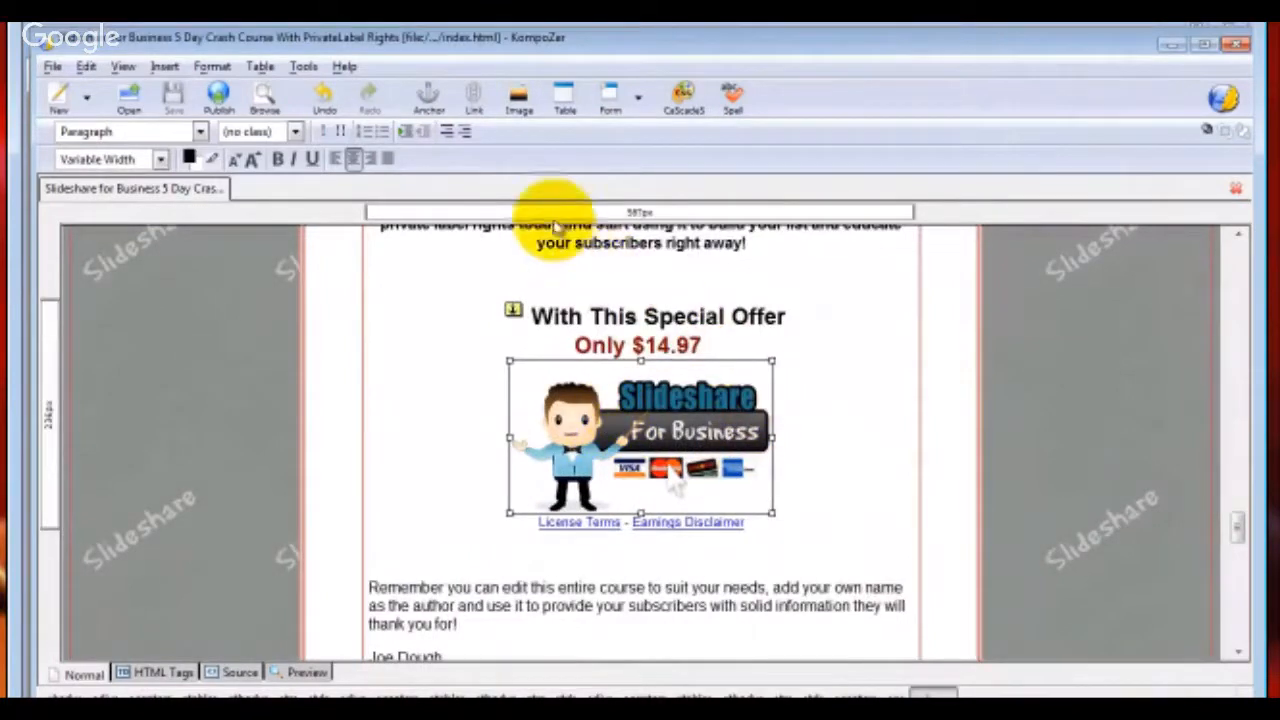
click(474, 100)
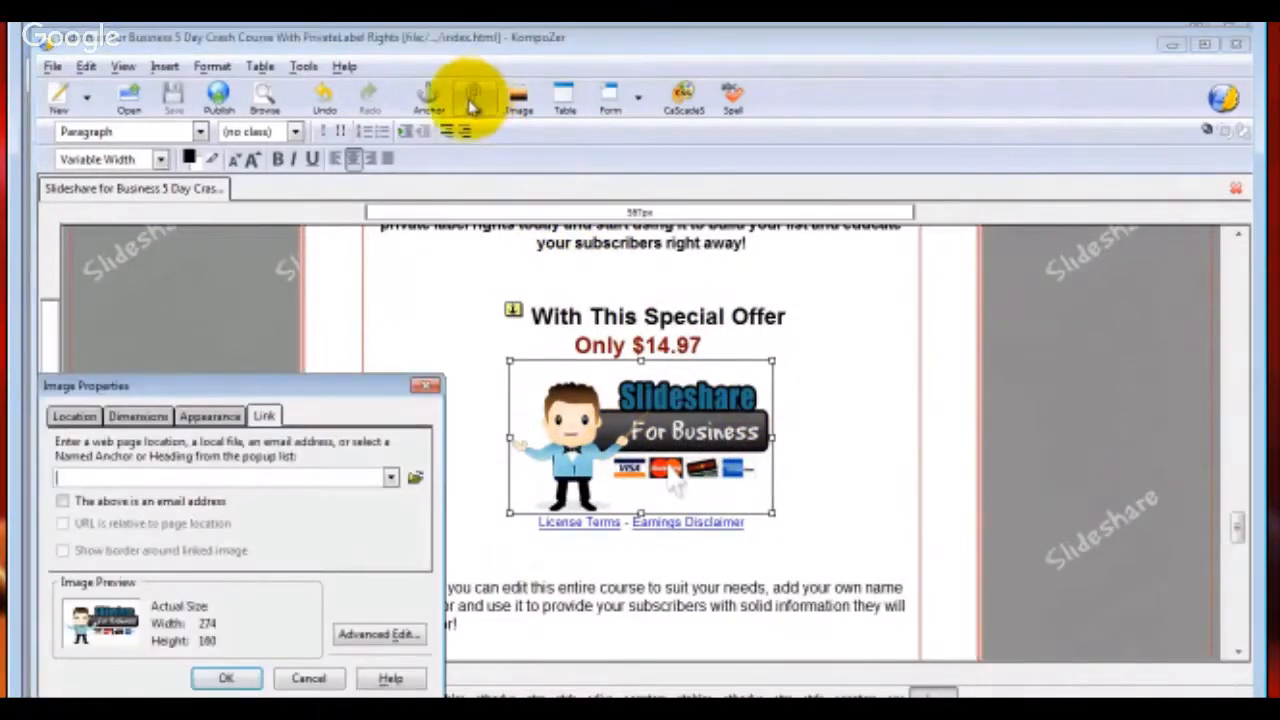
right_click(86, 478)
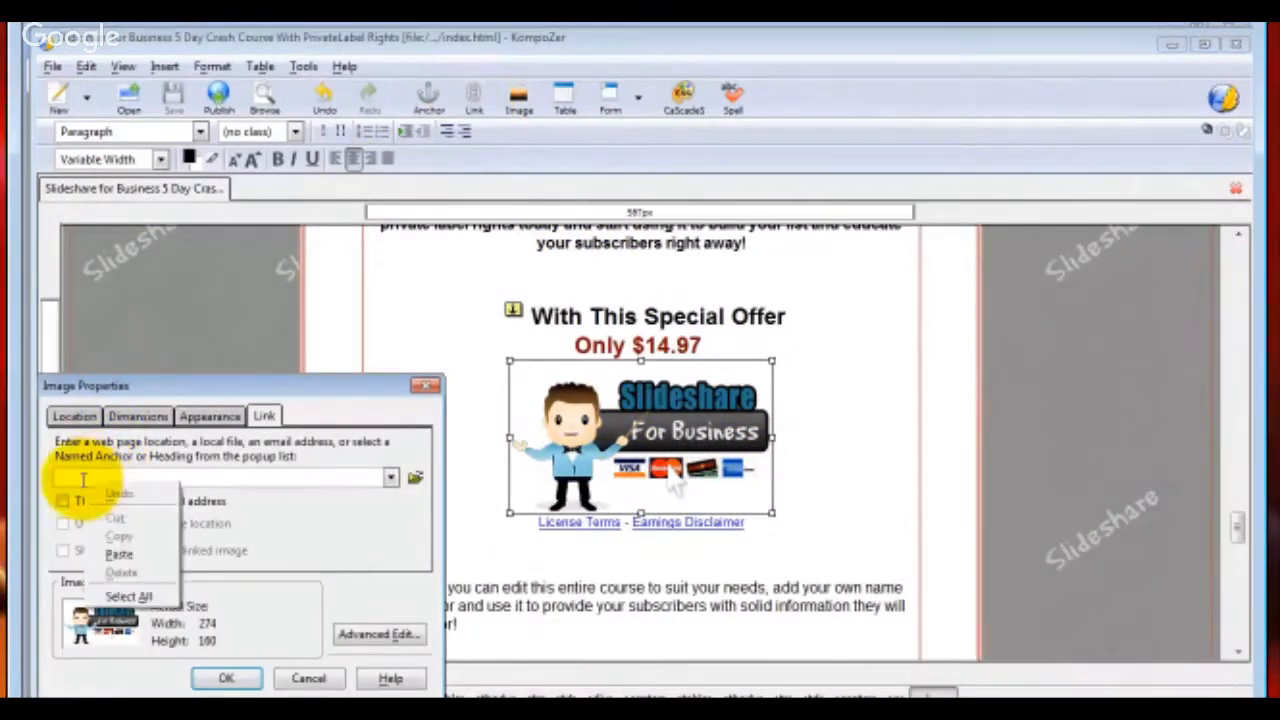
click(118, 560)
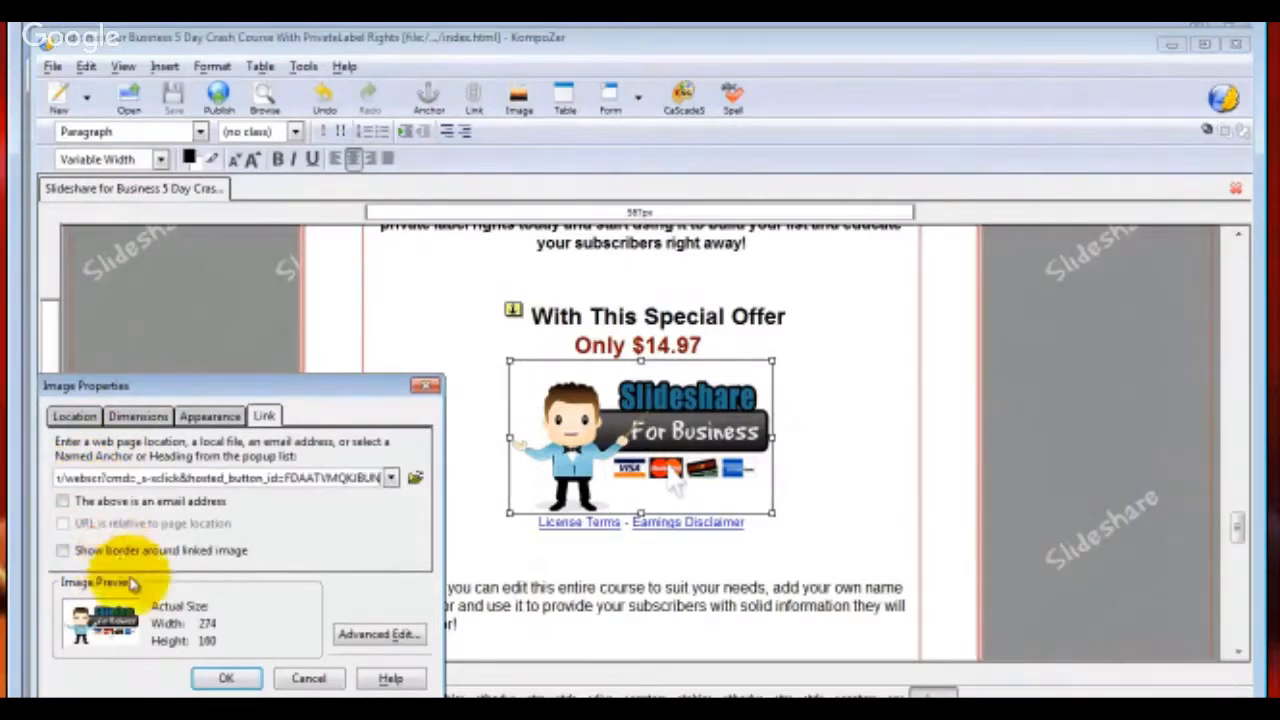
click(225, 679)
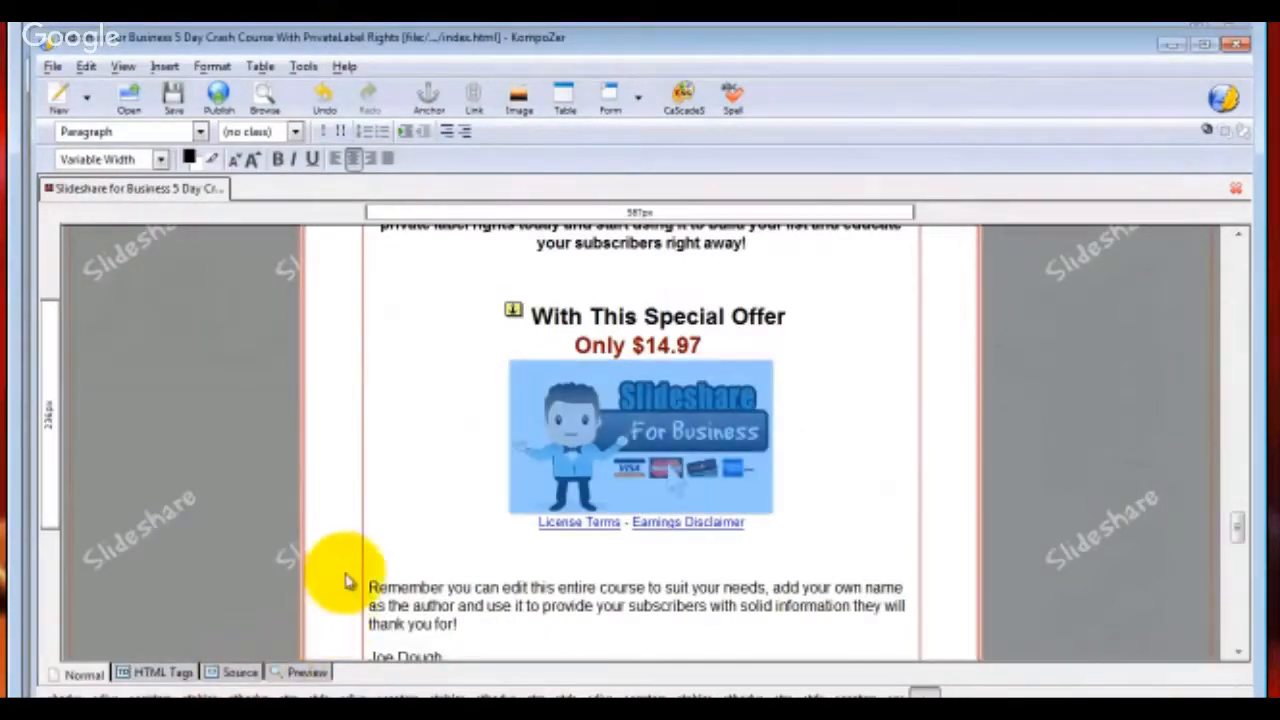
click(172, 98)
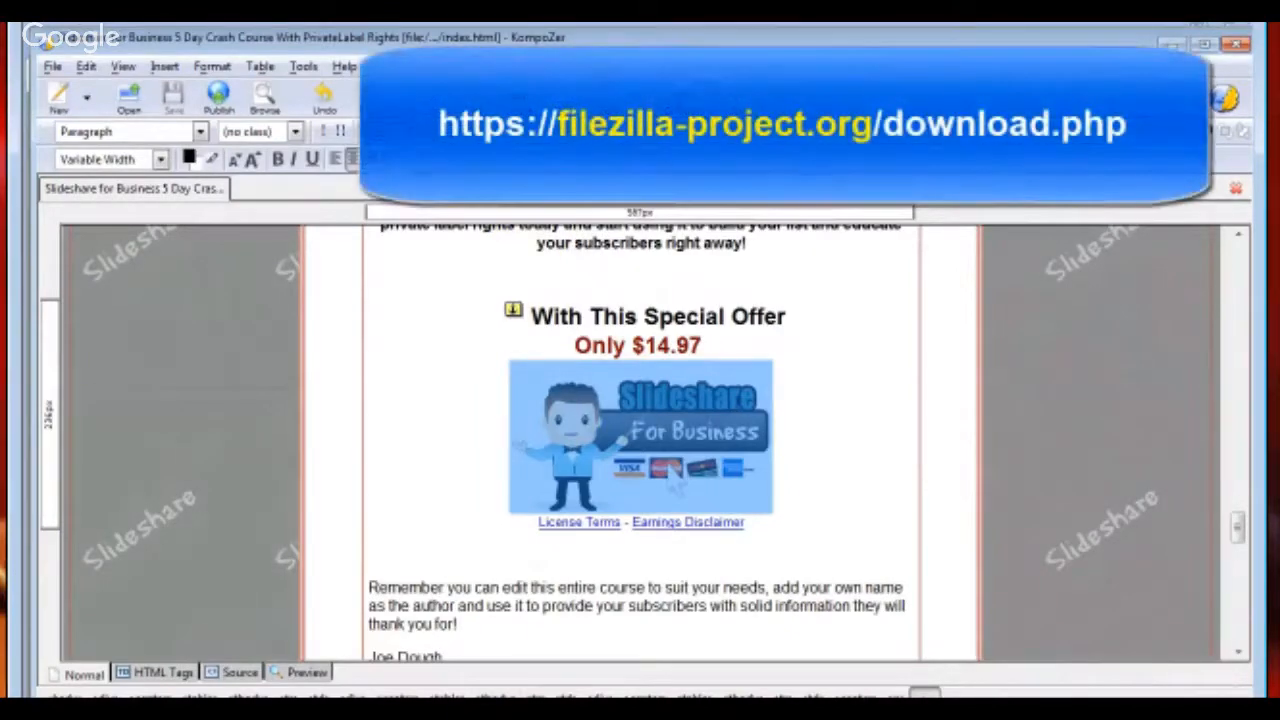
- Switch to FileZilla and upload index.html from the SalesPageDemo folder to /public_html/PayPalTest, overwriting the existing file
key(alt+Tab)
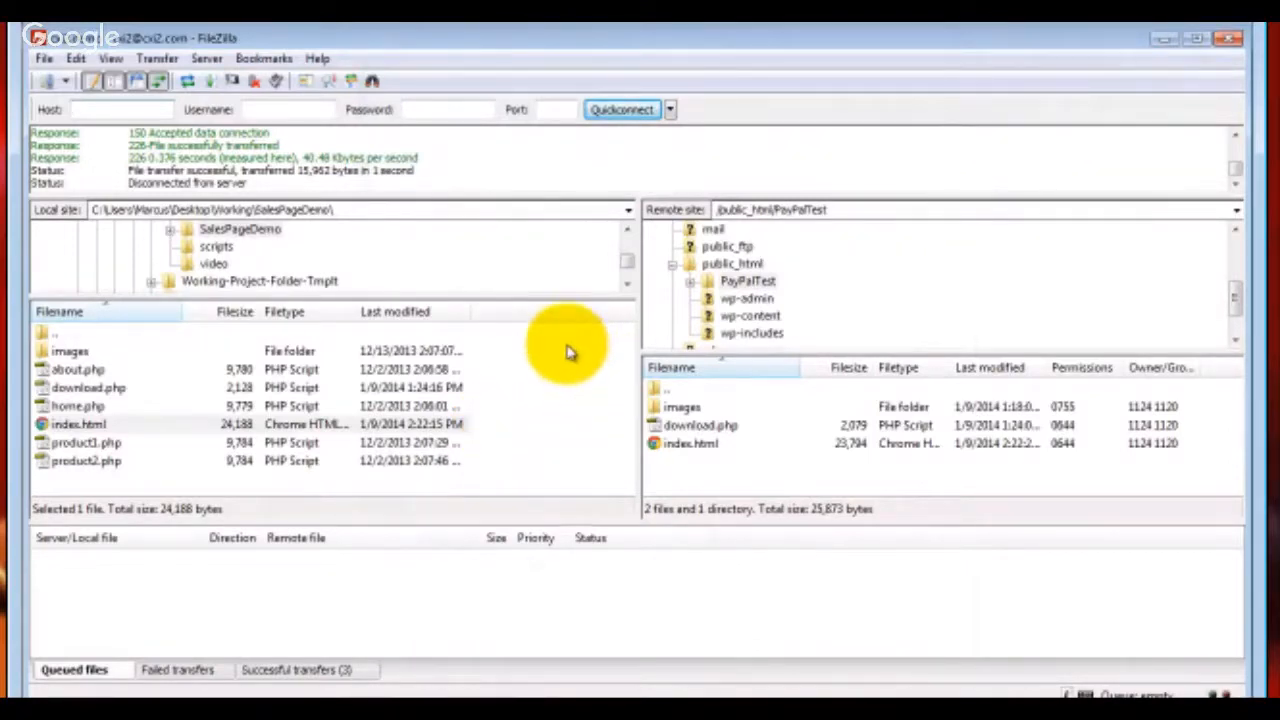
click(80, 428)
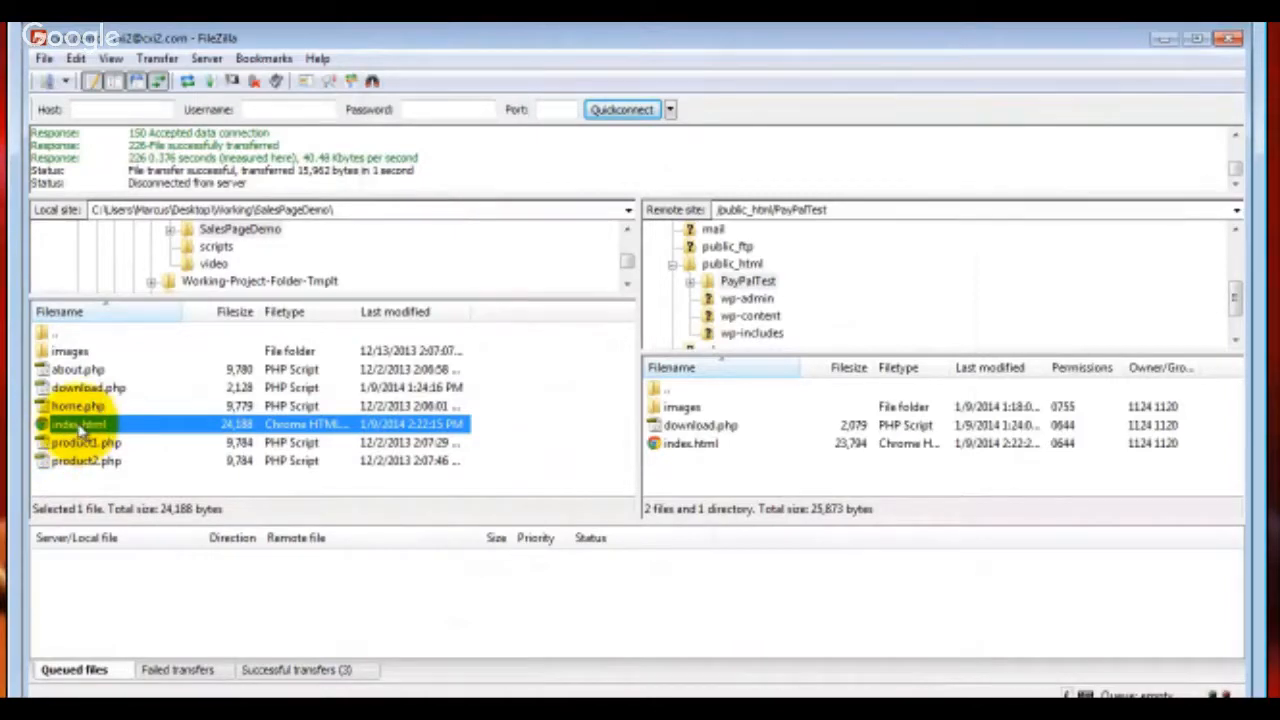
right_click(70, 428)
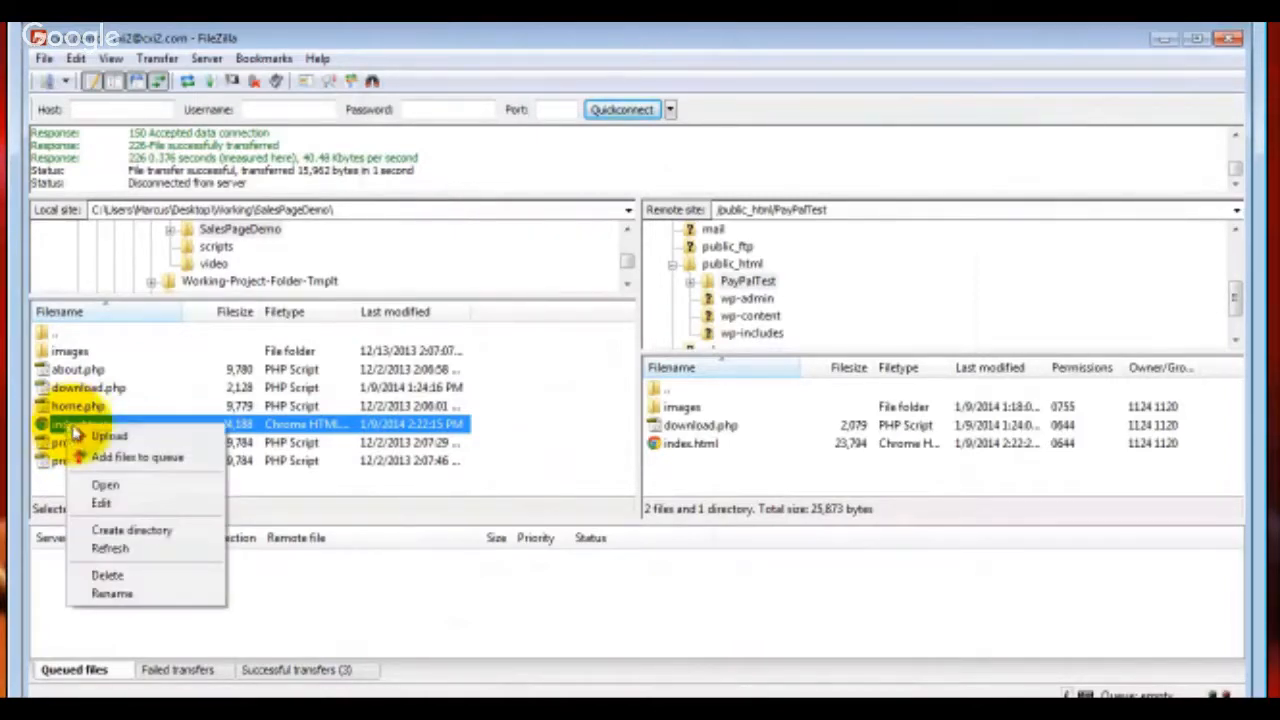
click(108, 437)
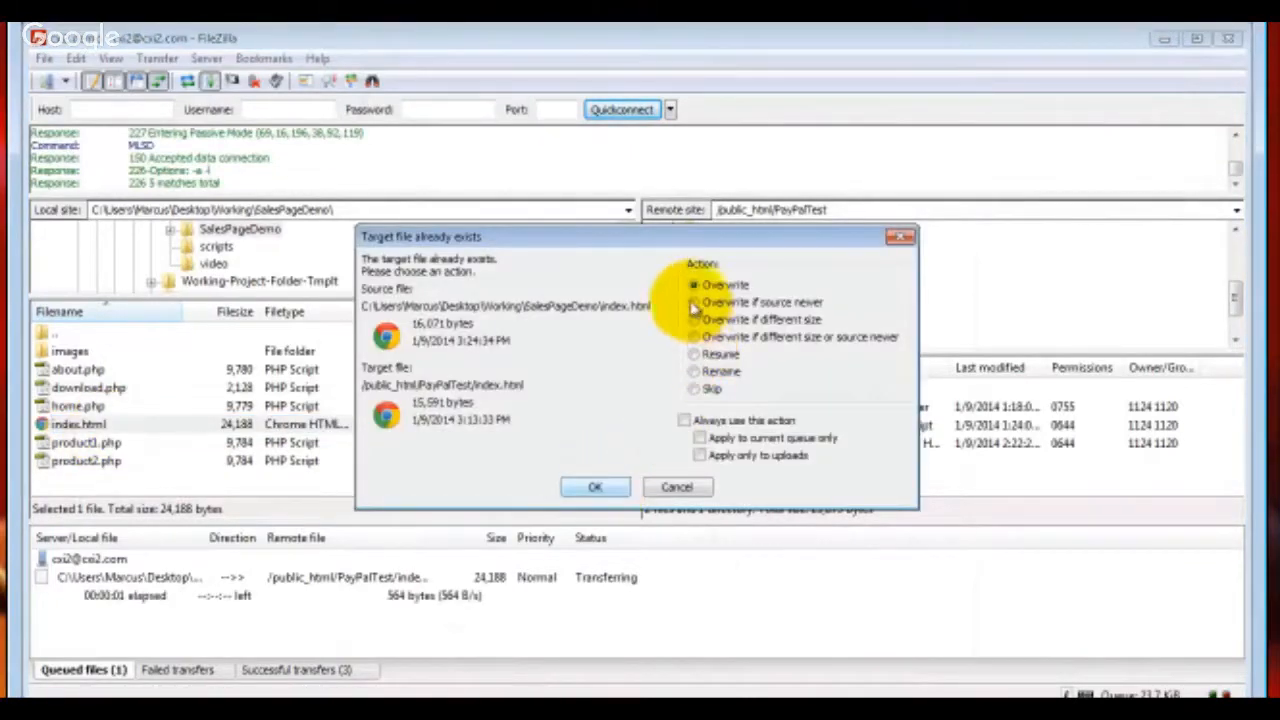
click(594, 487)
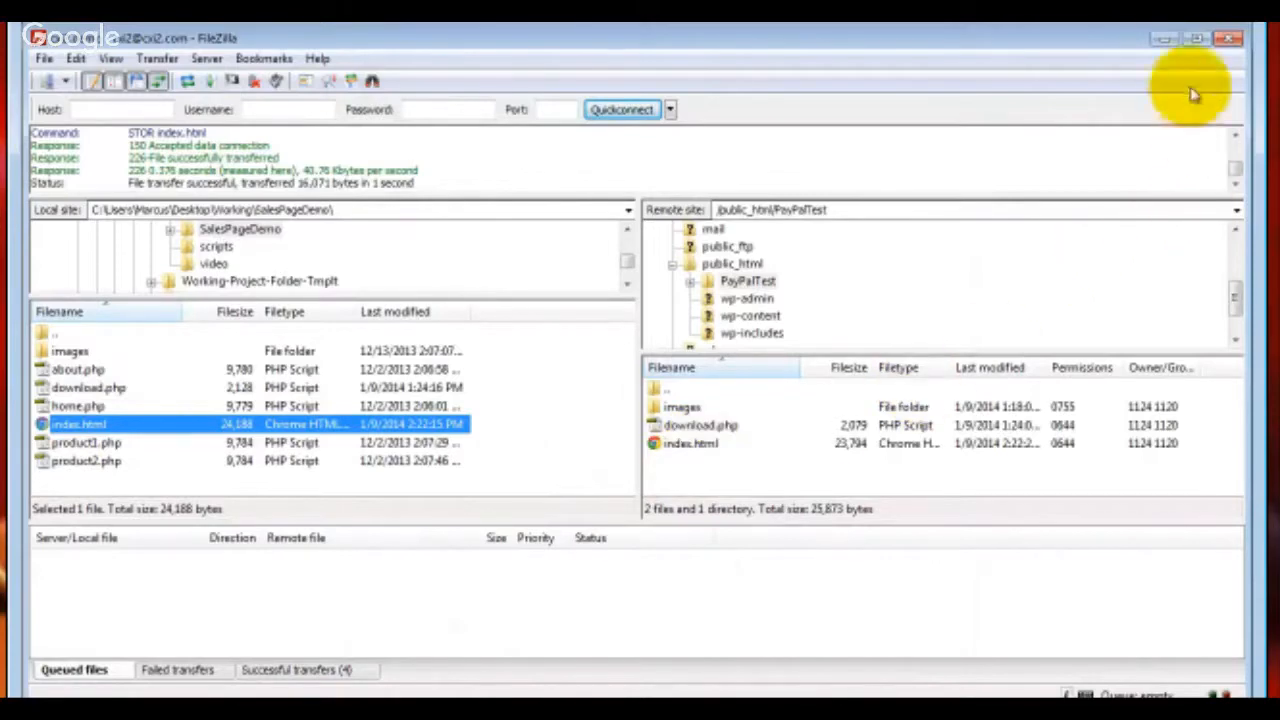
- Return to the browser and reload the sales page at cxi2.com/PayPalTest/
click(1162, 42)
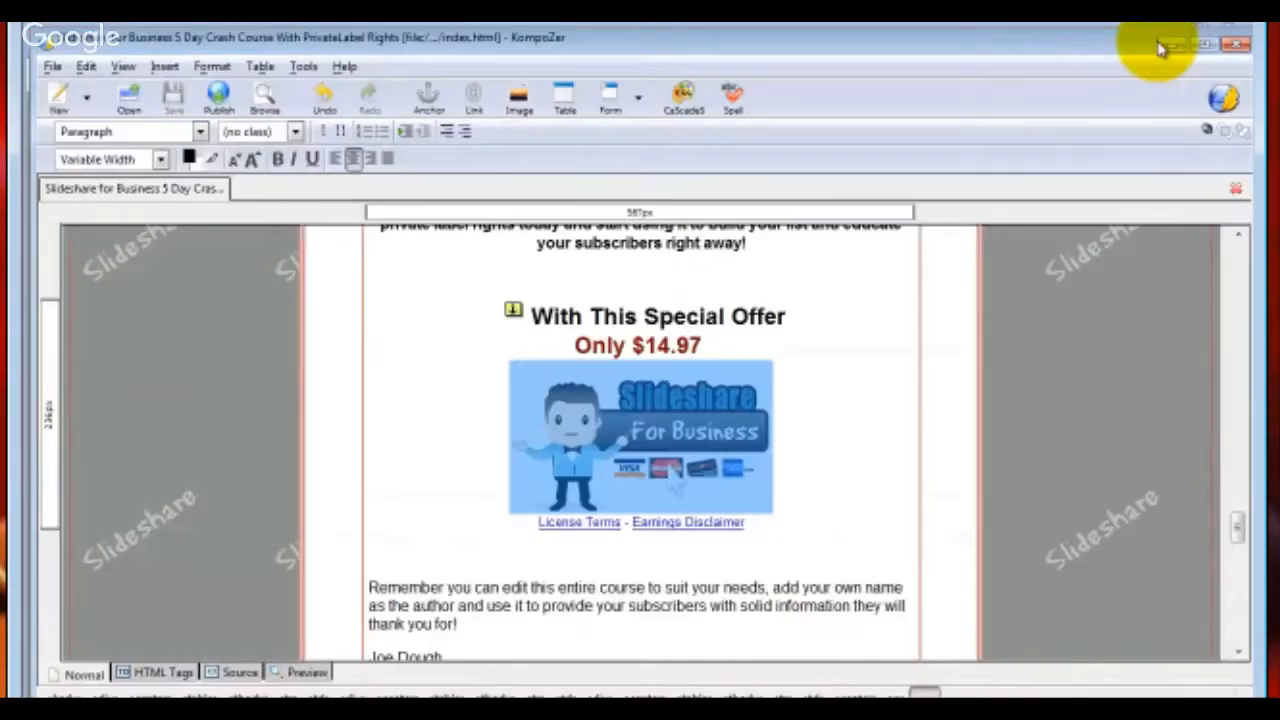
click(1172, 46)
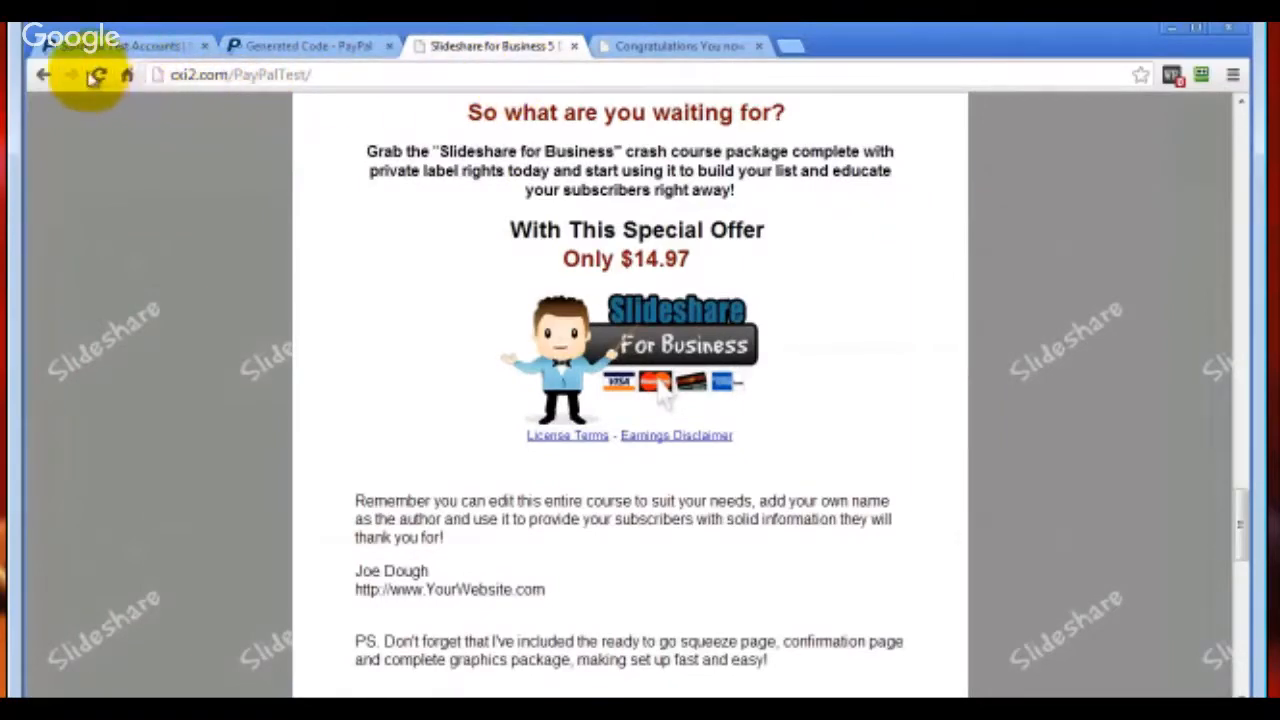
click(100, 78)
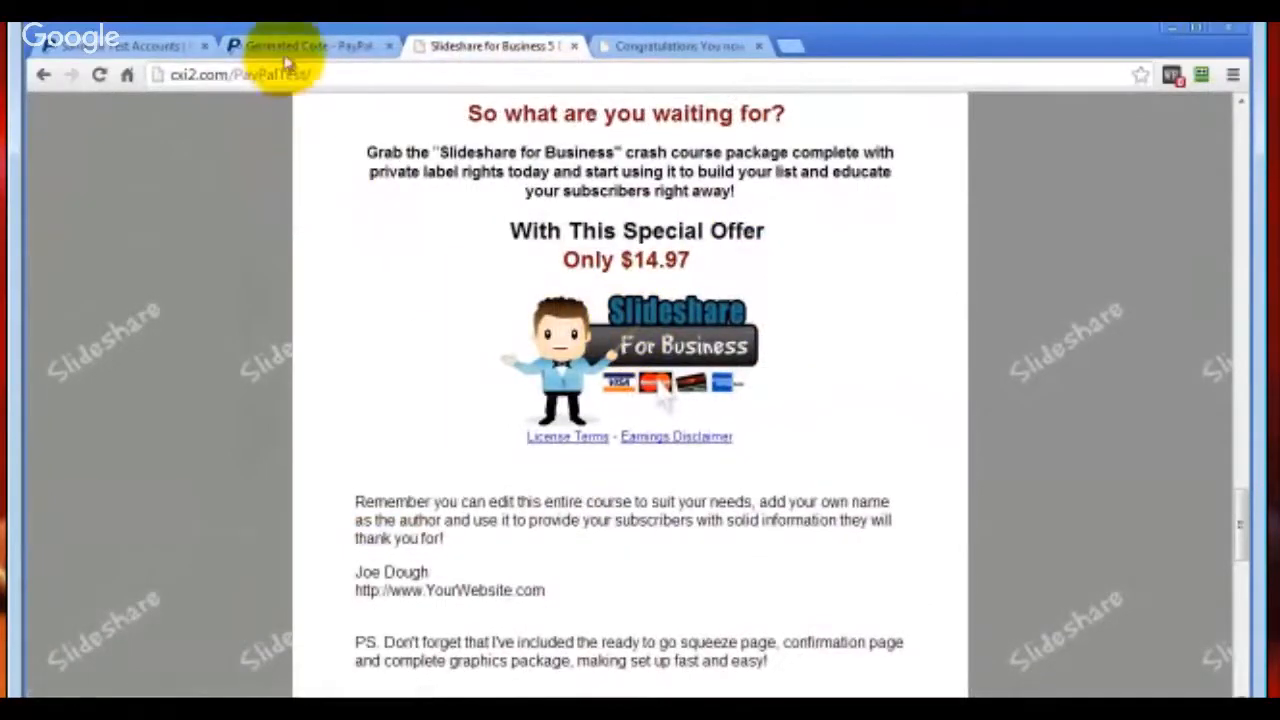
- Log out of the business test account on the PayPal Sandbox site
click(287, 50)
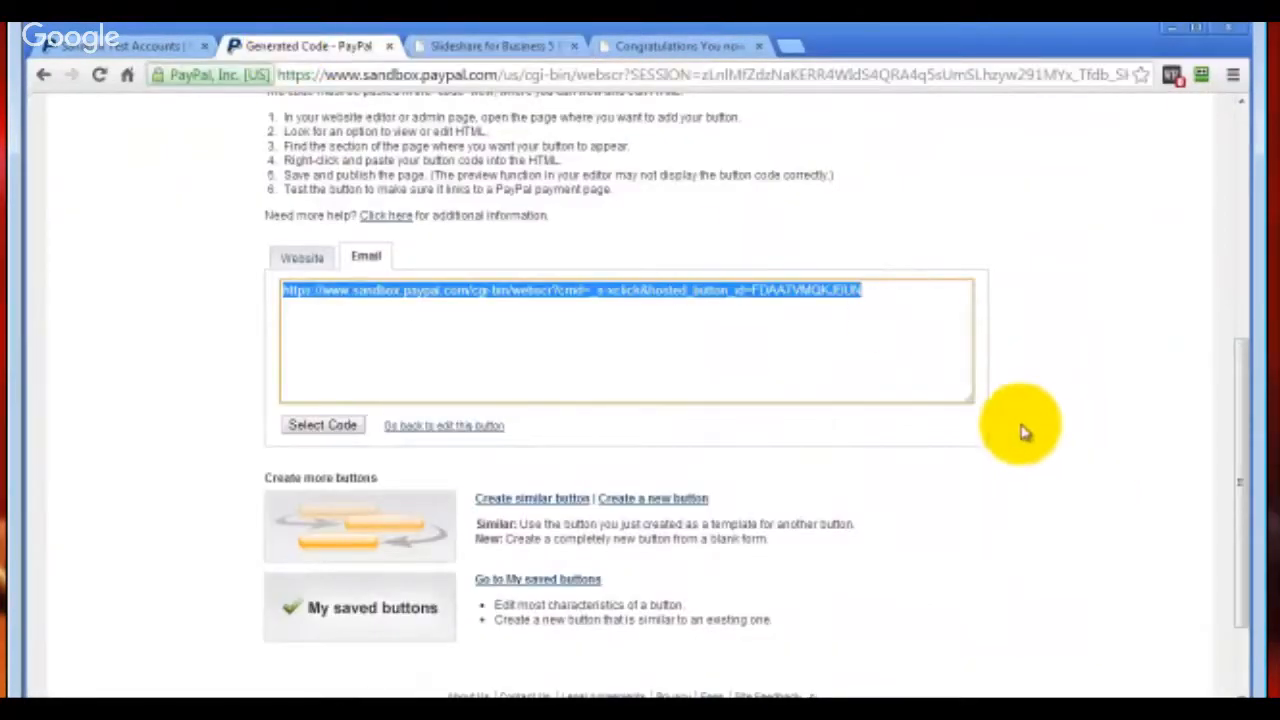
click(1068, 470)
scroll(1068, 470, up, 5)
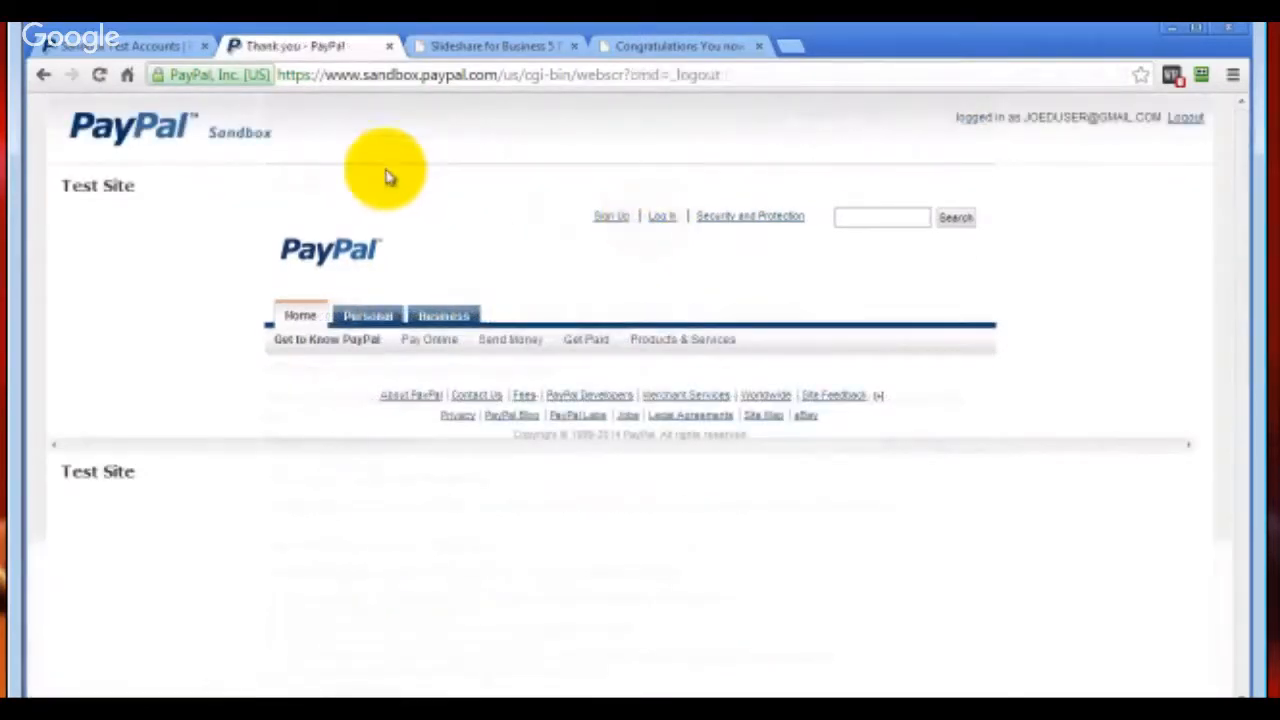
- Open the PayPal checkout from the sales page's order image and check the P-Test item in the order summary
click(480, 48)
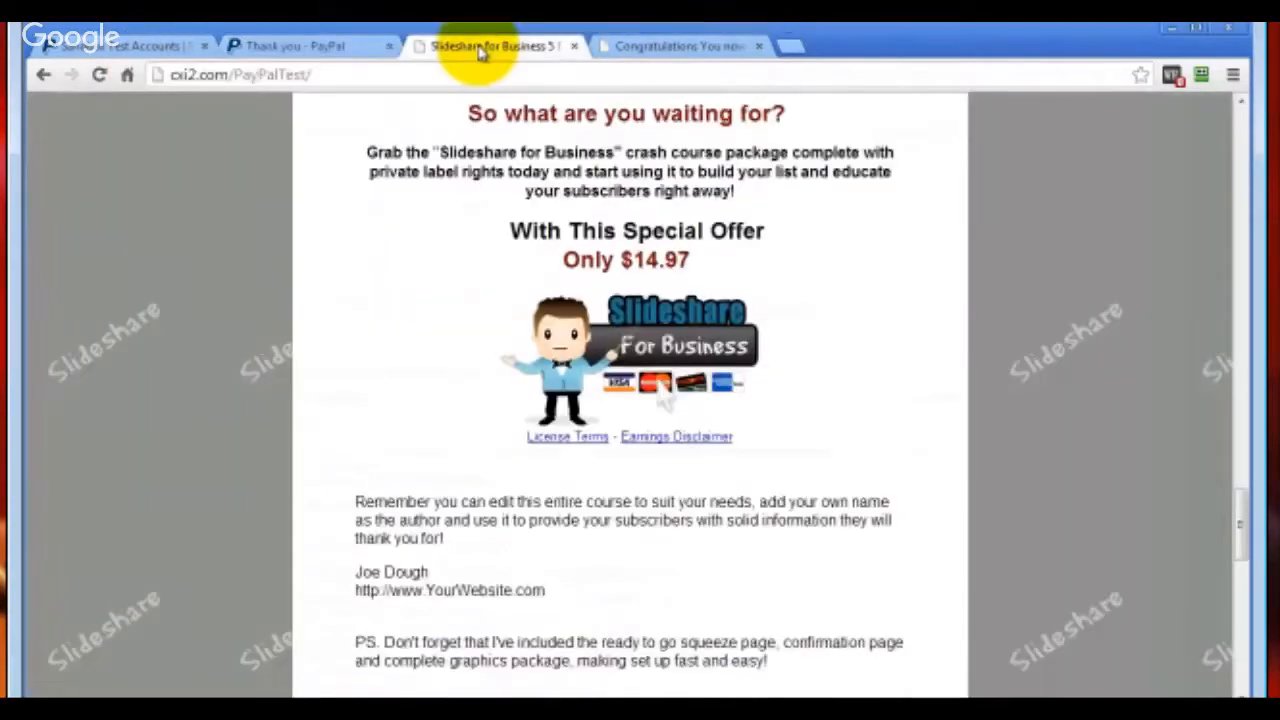
click(676, 337)
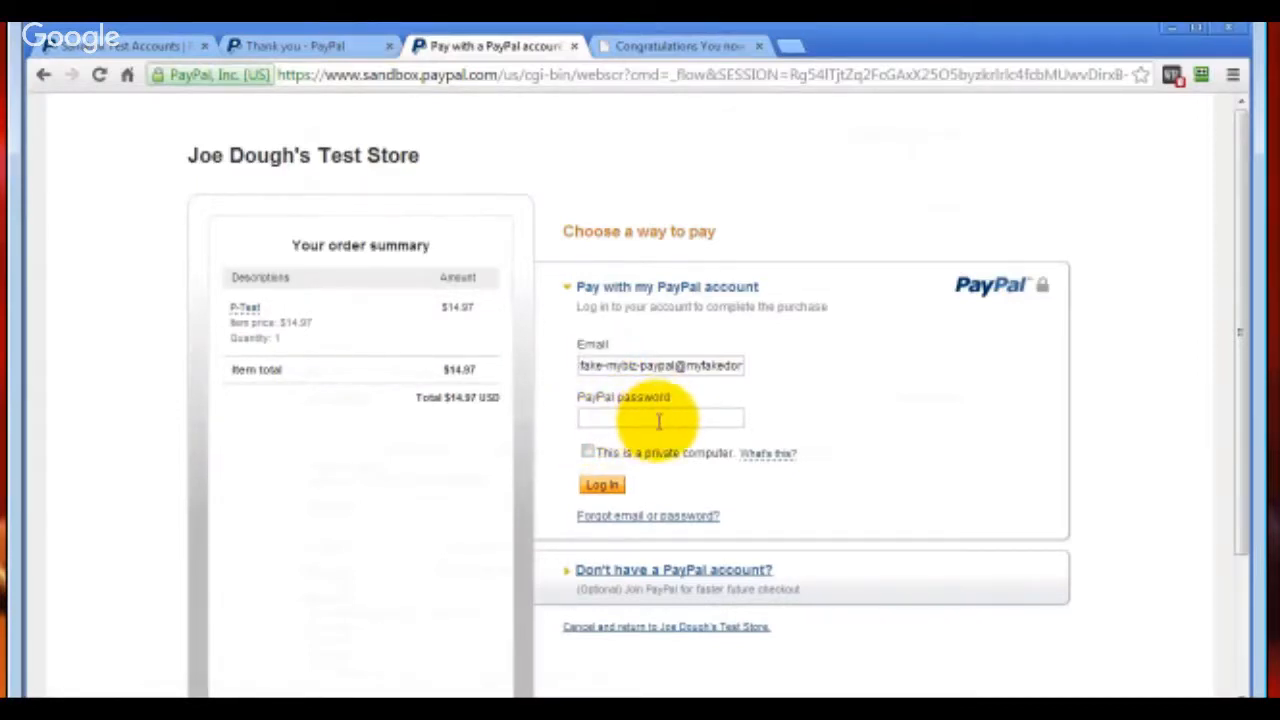
drag(245, 308, 349, 300)
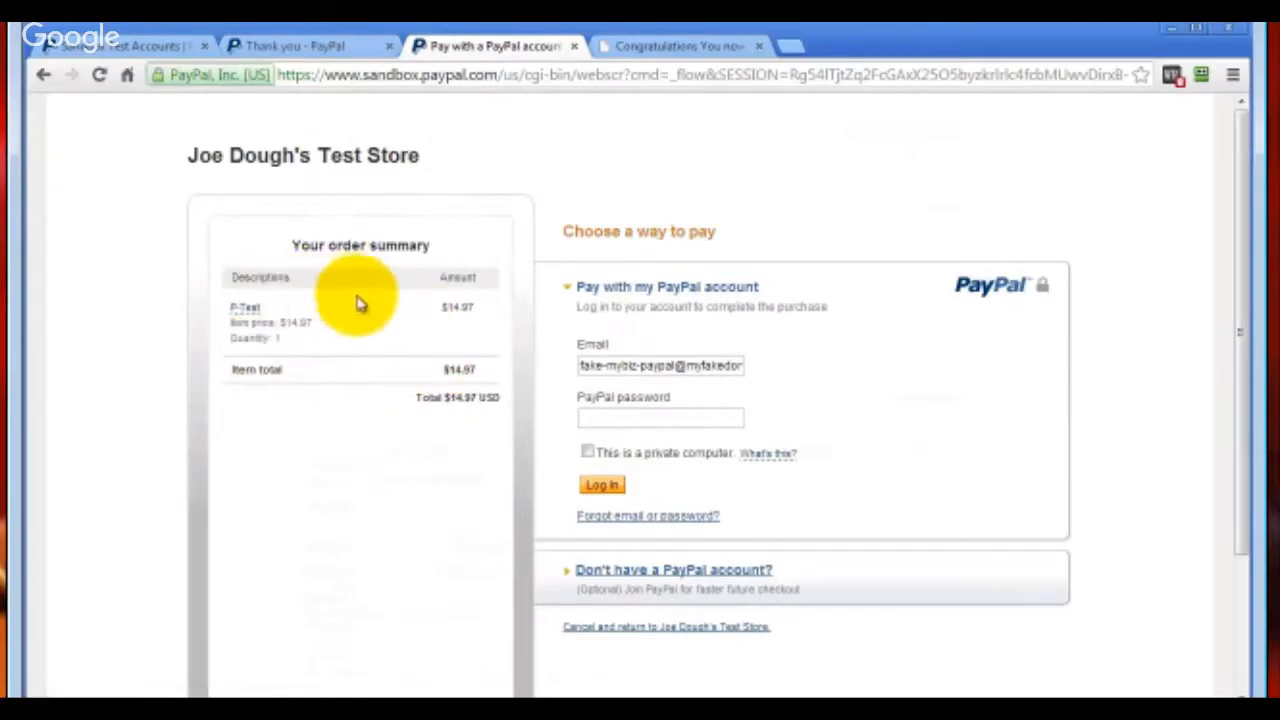
- Fill in the personal test account's e-mail and PayPal password in the checkout and log in
key(alt+Tab)
drag(877, 372, 1250, 372)
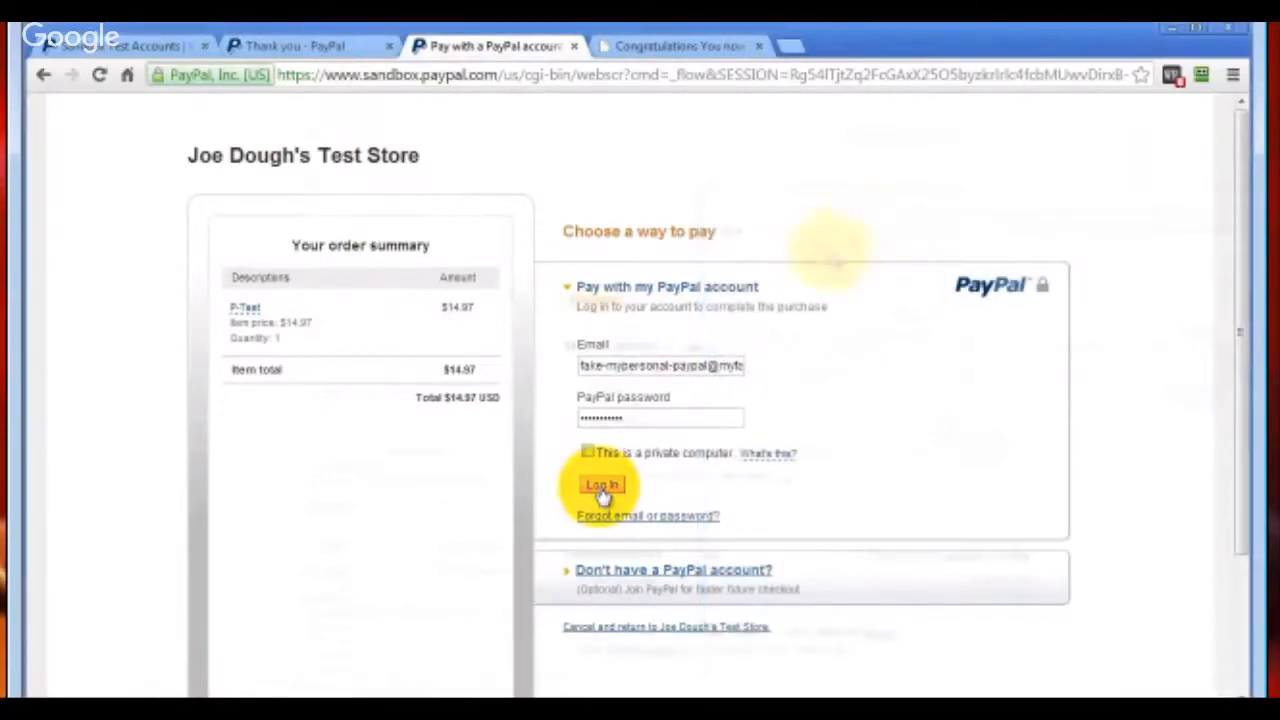
click(603, 488)
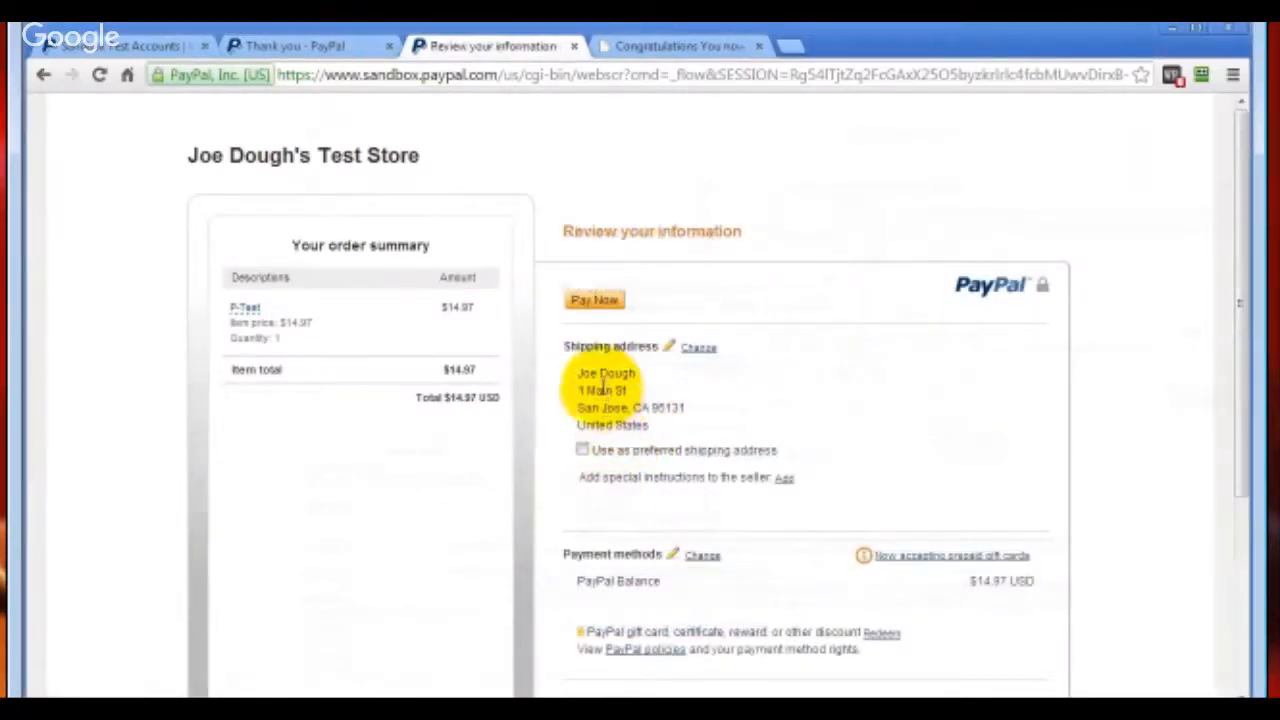
- Pay for the P-Test order and return to the merchant's store from the payment confirmation
scroll(588, 560, down, 2)
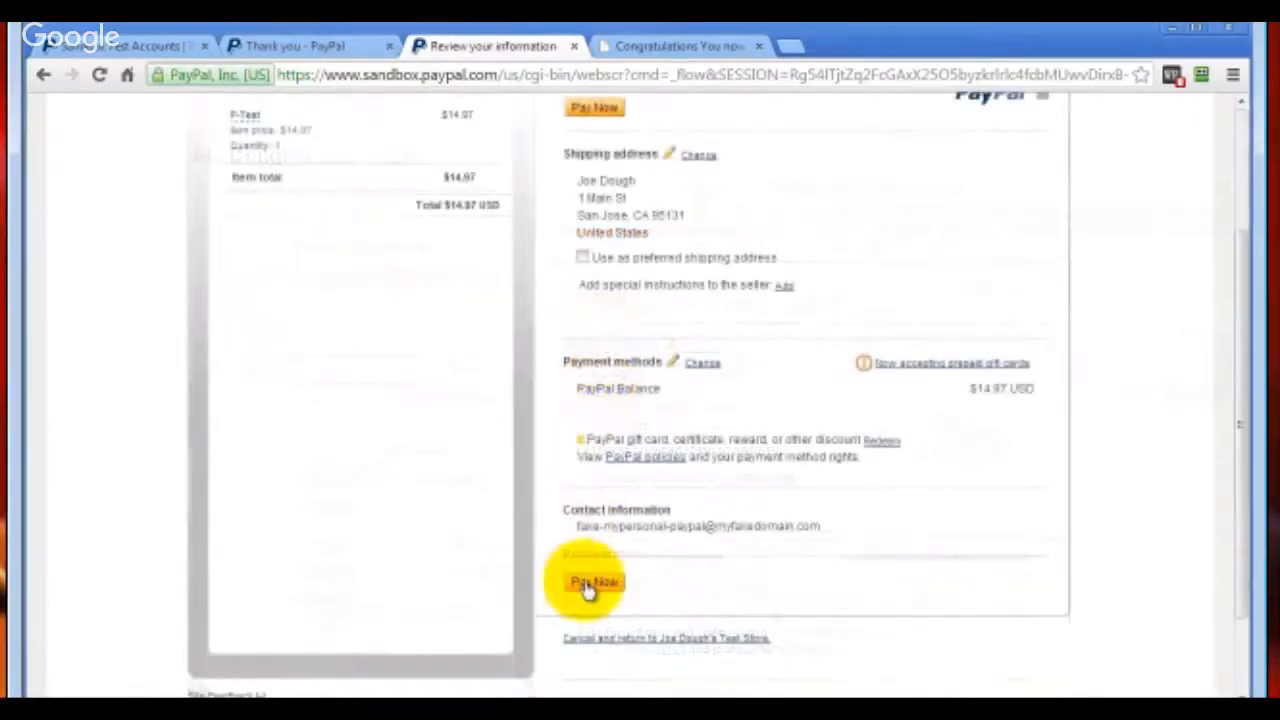
click(590, 583)
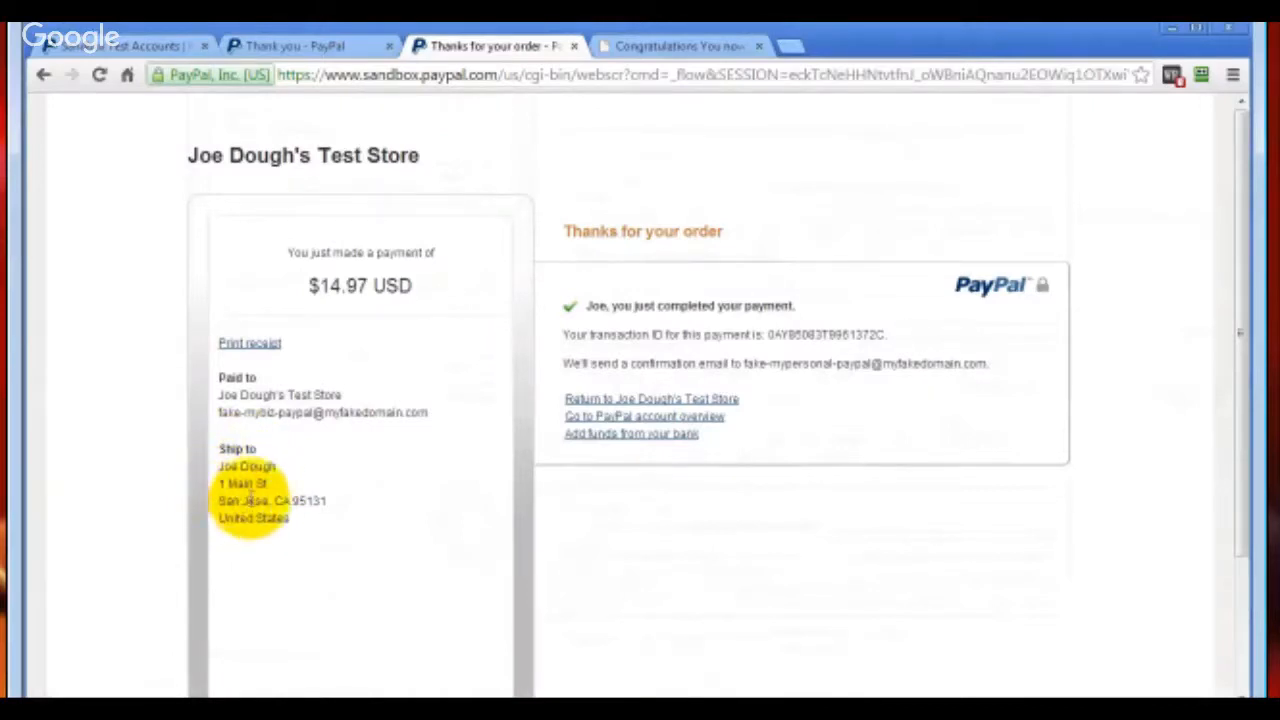
click(577, 403)
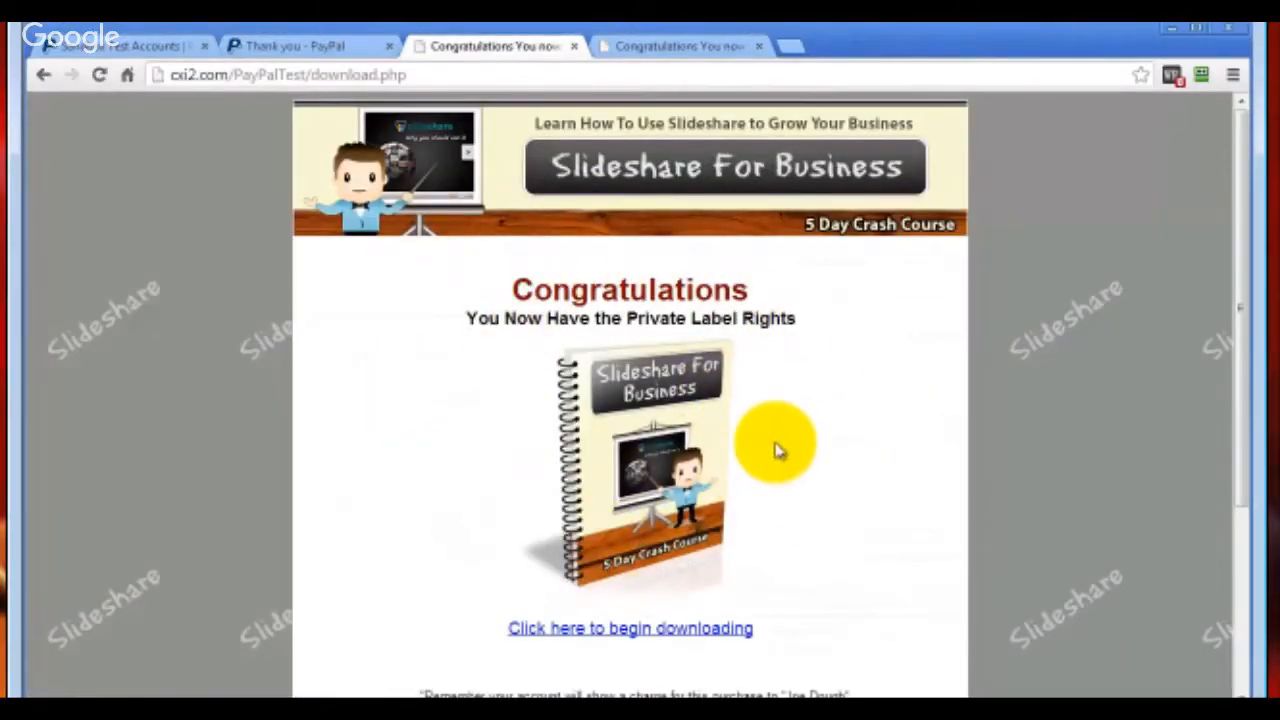
- Examine the recent notifications of the business test account in the sandbox test accounts list
click(120, 45)
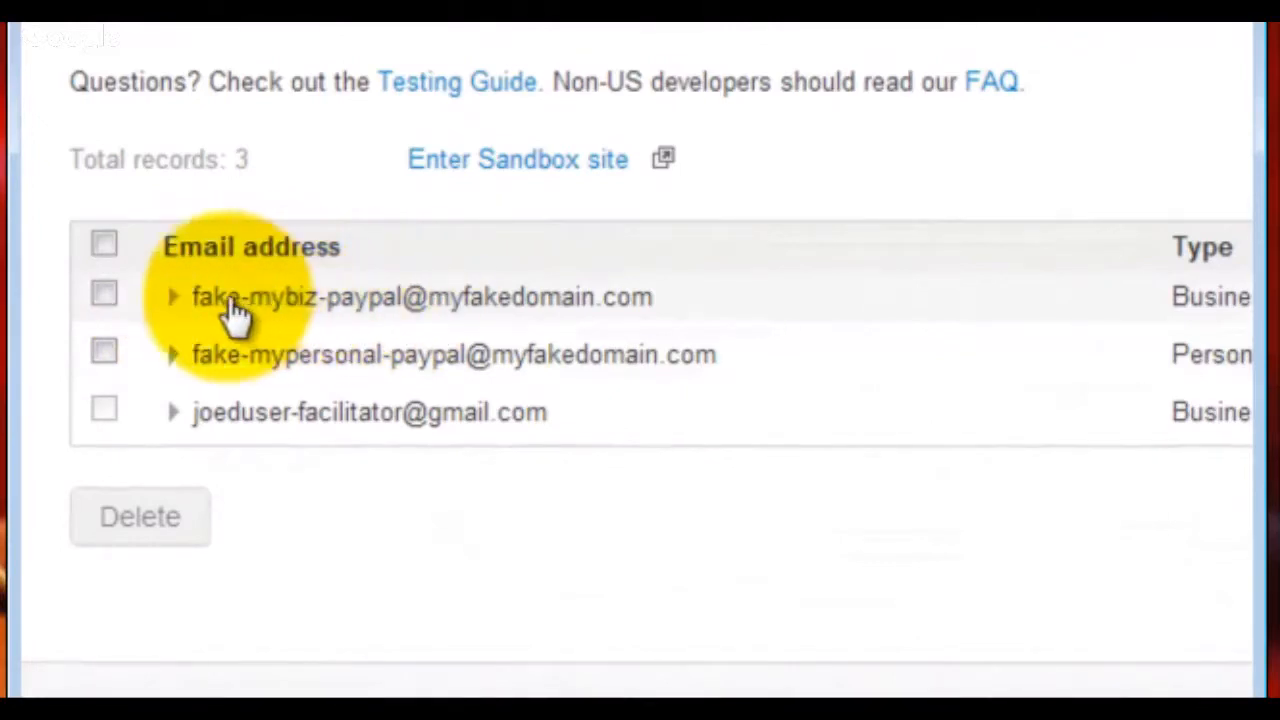
click(170, 300)
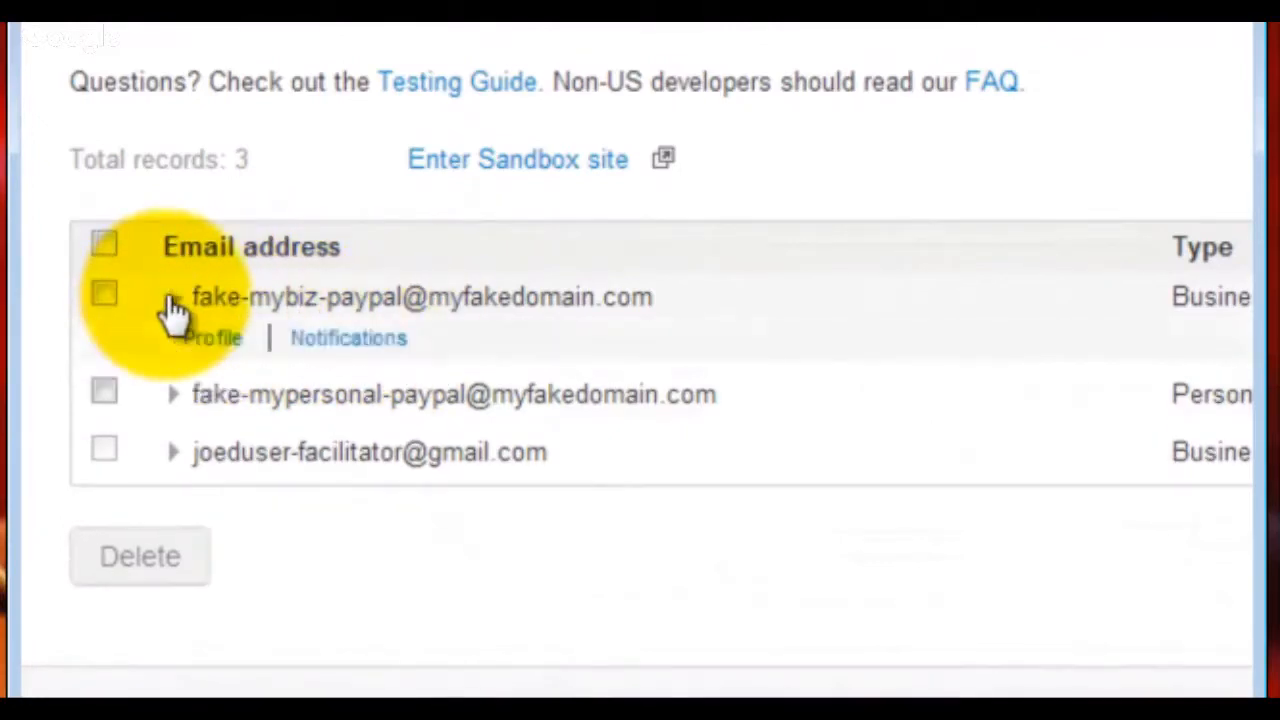
click(352, 340)
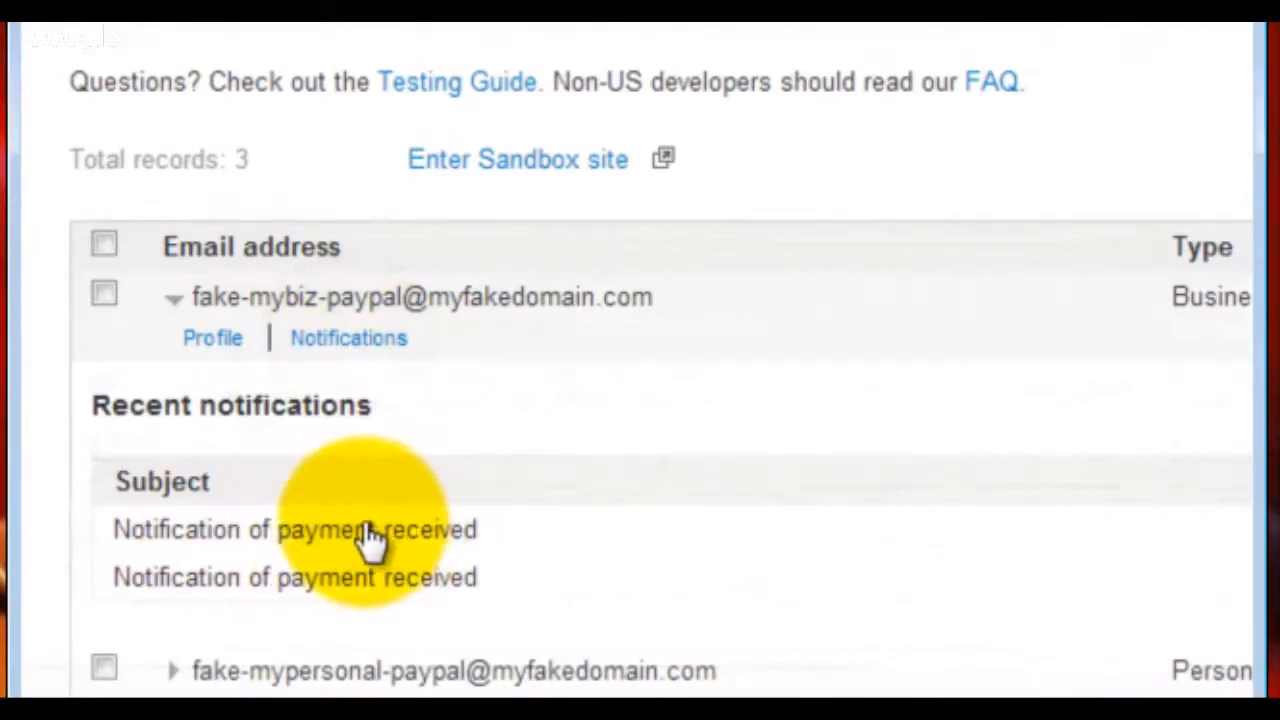
scroll(440, 490, down, 3)
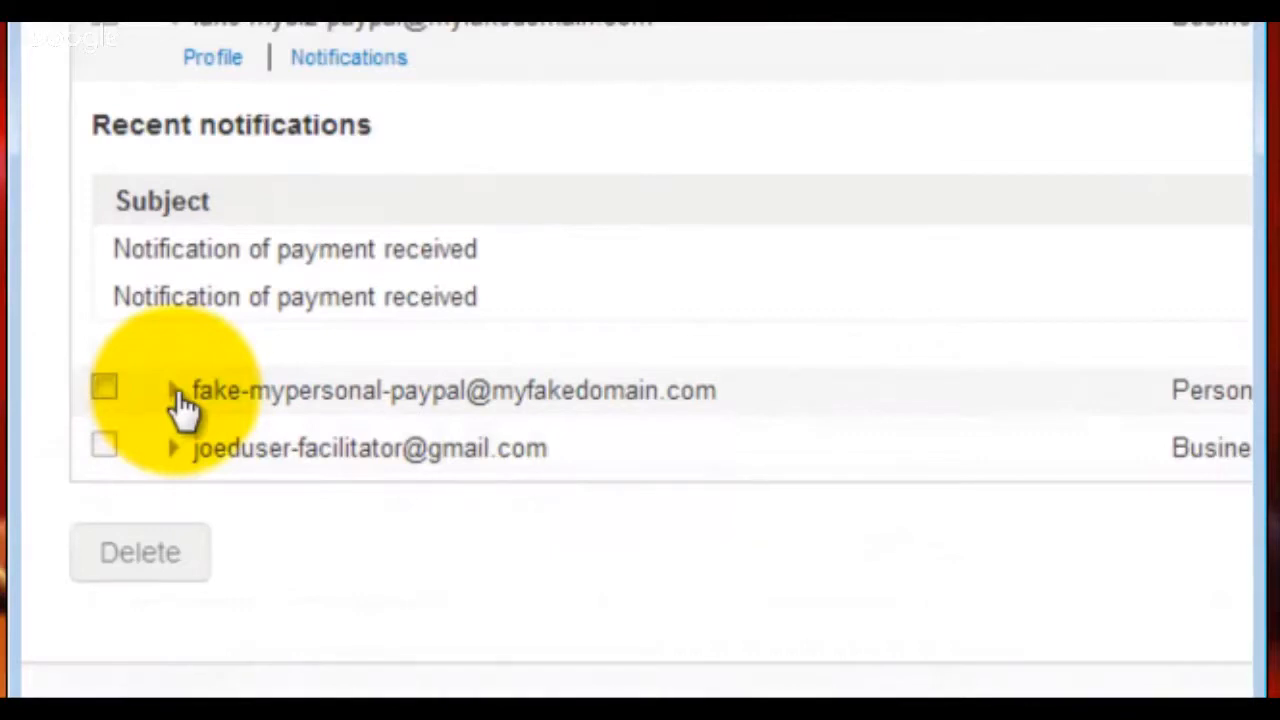
- Show the personal test account's notifications and read through the latest payment receipt to the test store
click(173, 391)
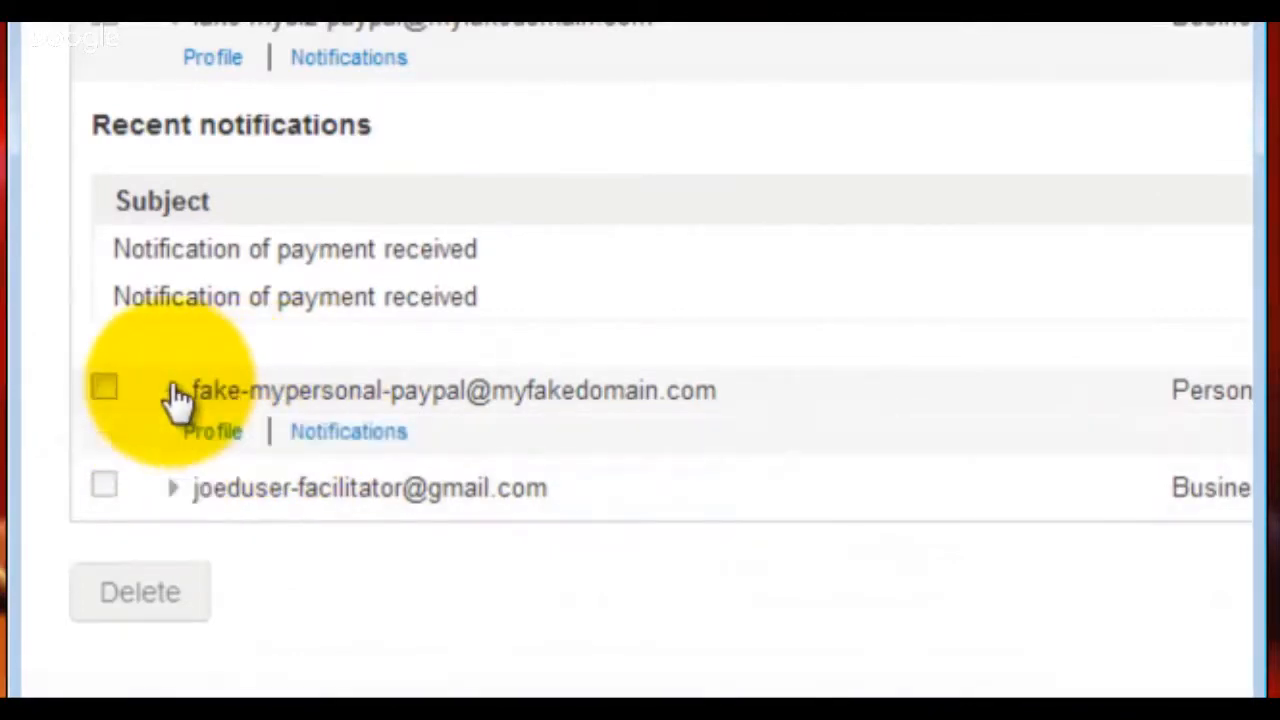
click(365, 436)
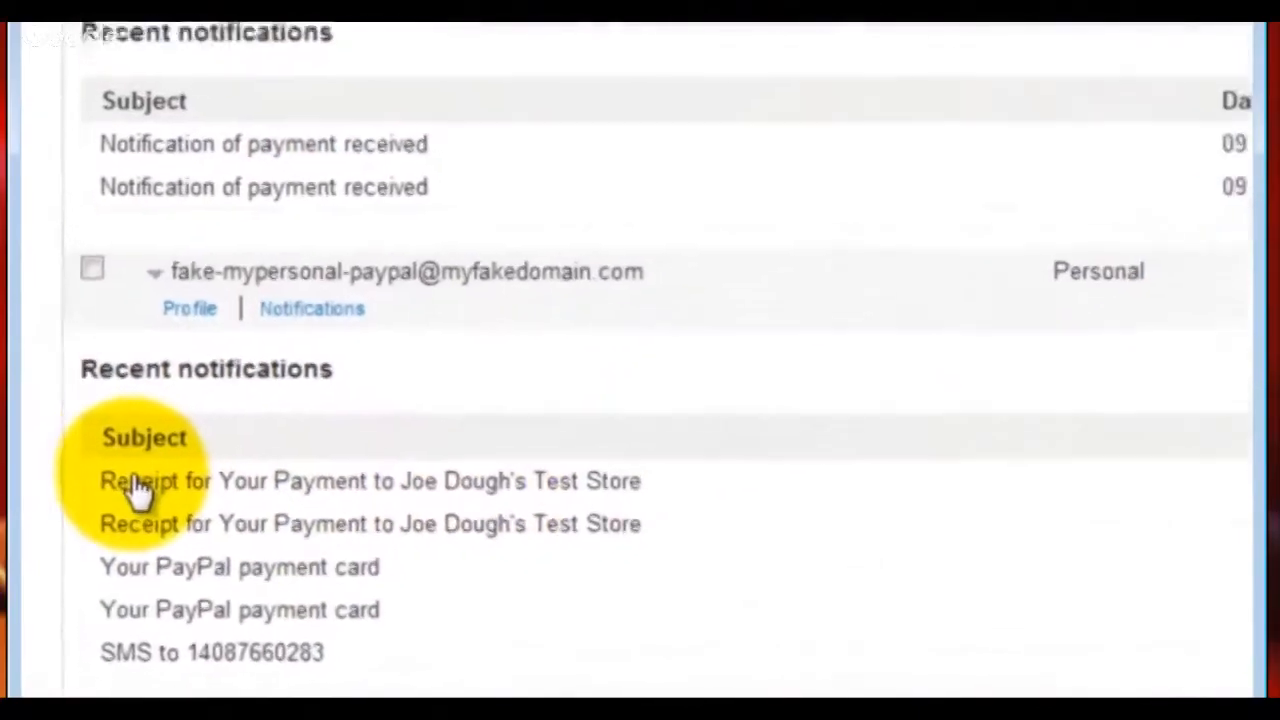
click(170, 424)
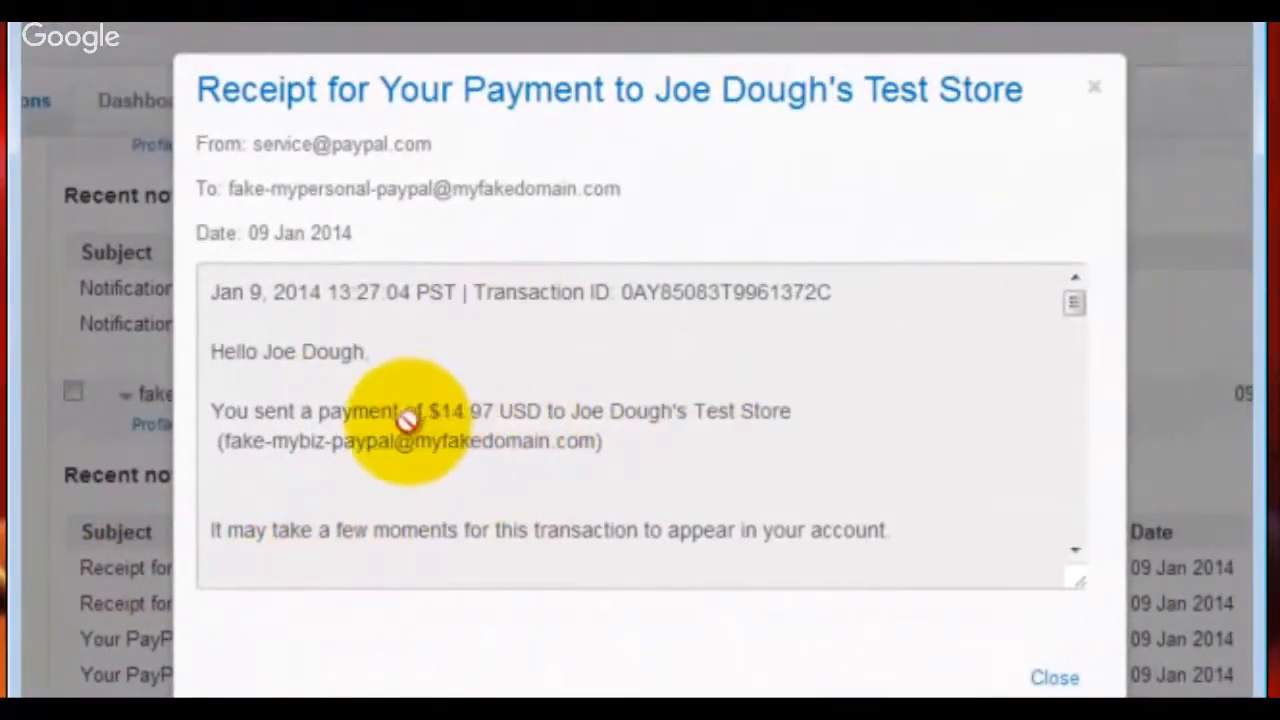
drag(1074, 302, 1026, 401)
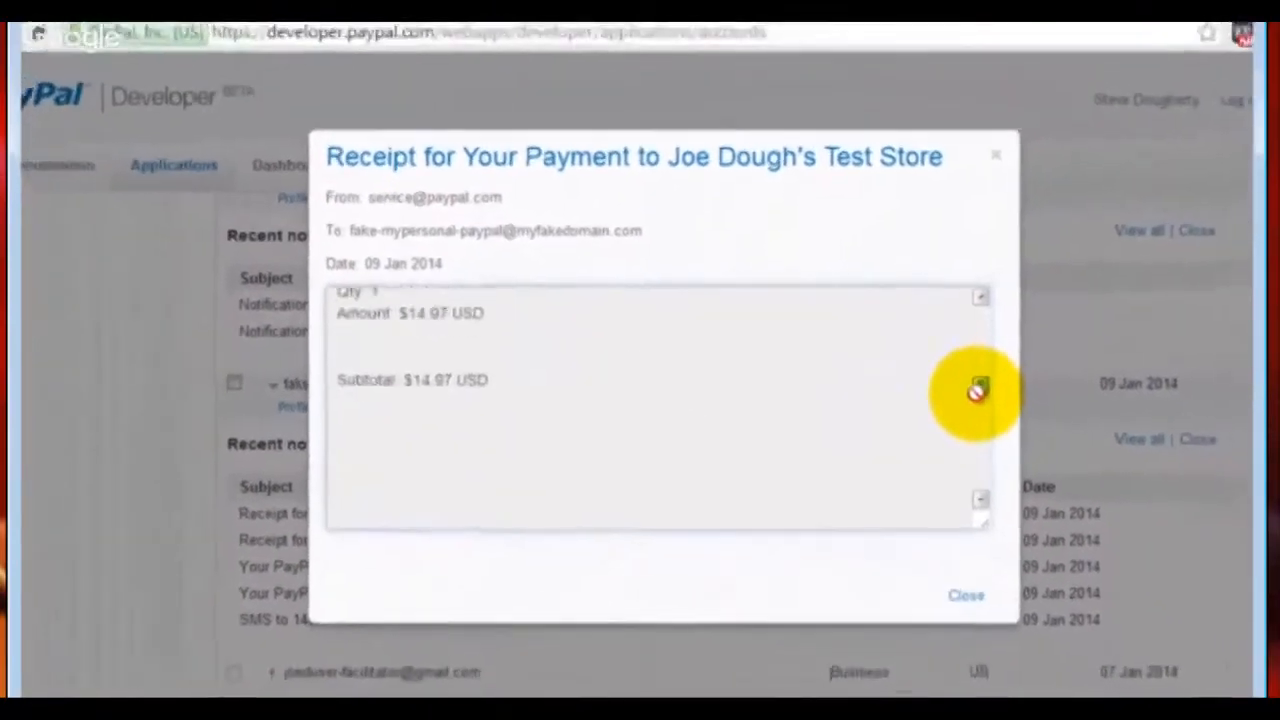